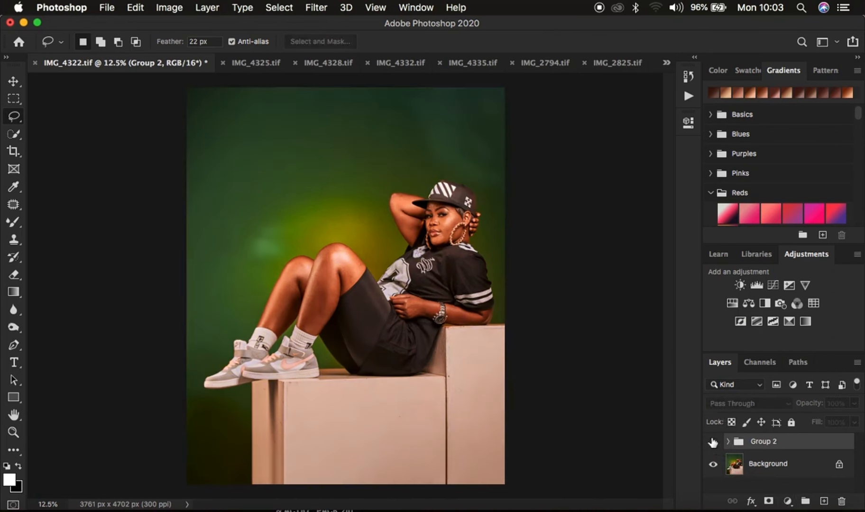
Compare the image before and after retouching by toggling the visibility of Group 2.
left_click(713, 441)
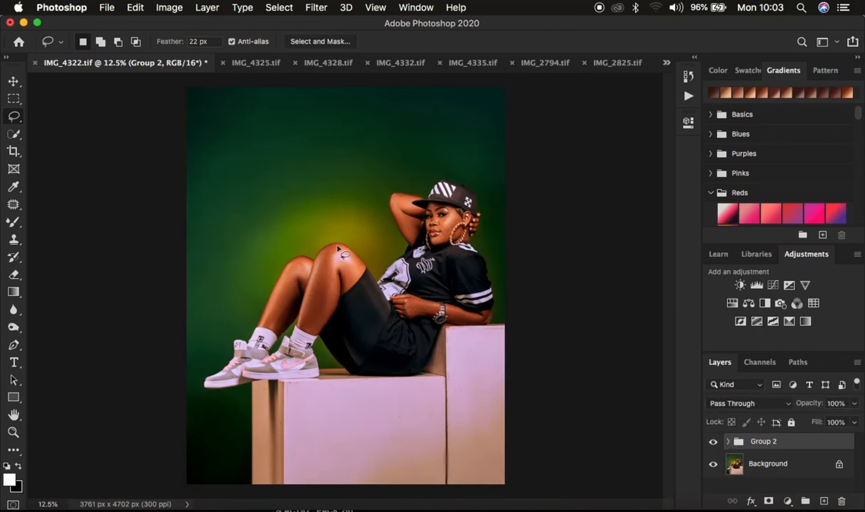
left_click(712, 442)
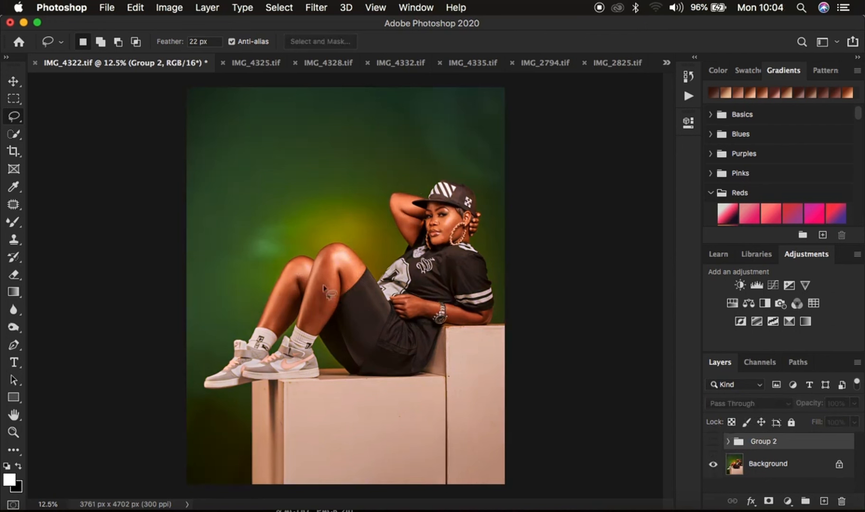
left_click(712, 441)
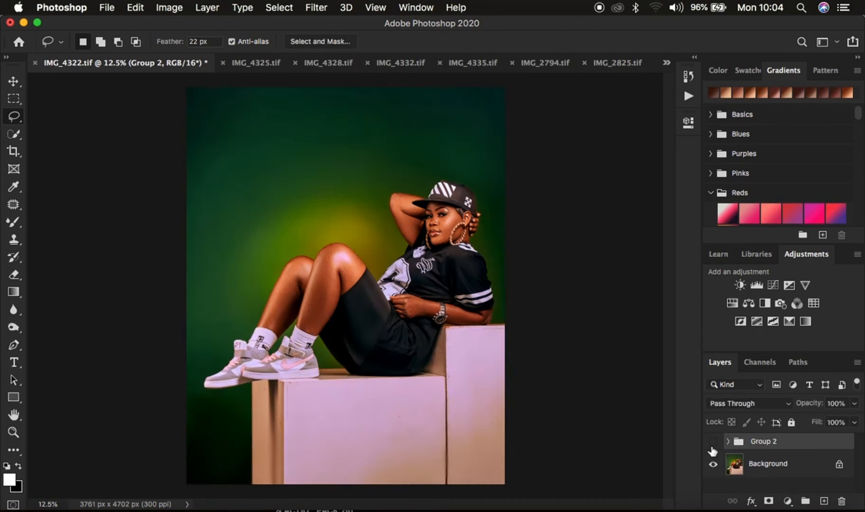
left_click(712, 443)
left_click(712, 443)
left_click(713, 443)
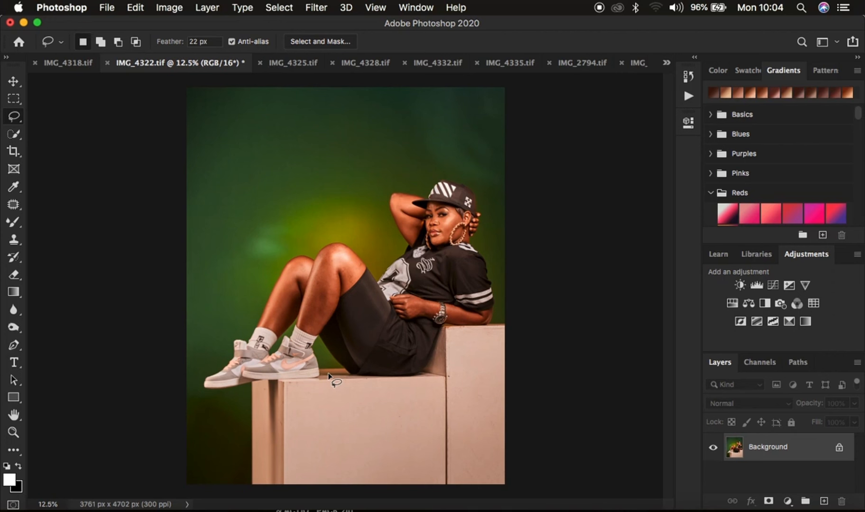
Run the FS 16 BIT action and frame the face at 25% in the Gaussian Blur preview with the radius at 0.1.
left_click(689, 97)
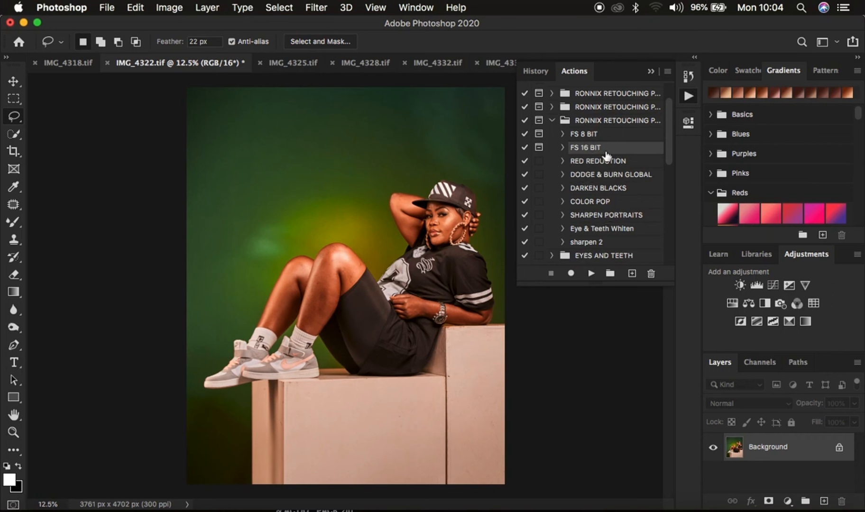
left_click(591, 274)
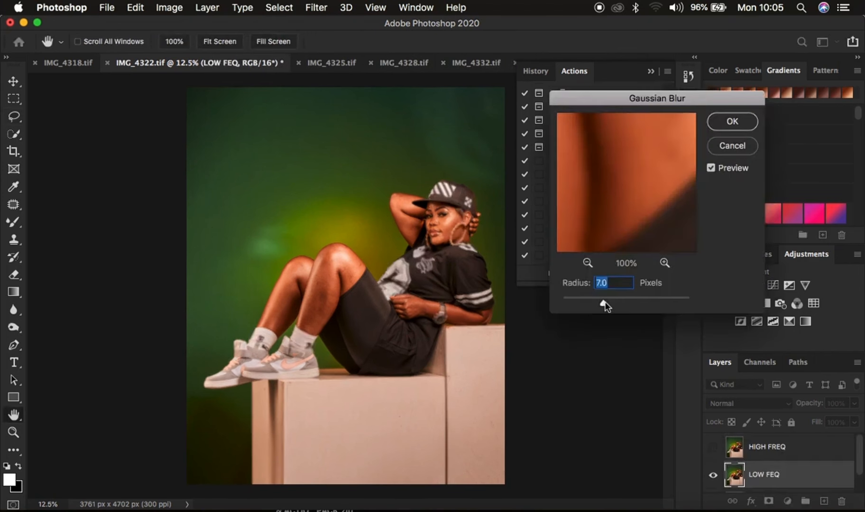
left_click_drag(602, 303, 515, 303)
left_click(587, 263)
left_click(587, 262)
left_click(588, 262)
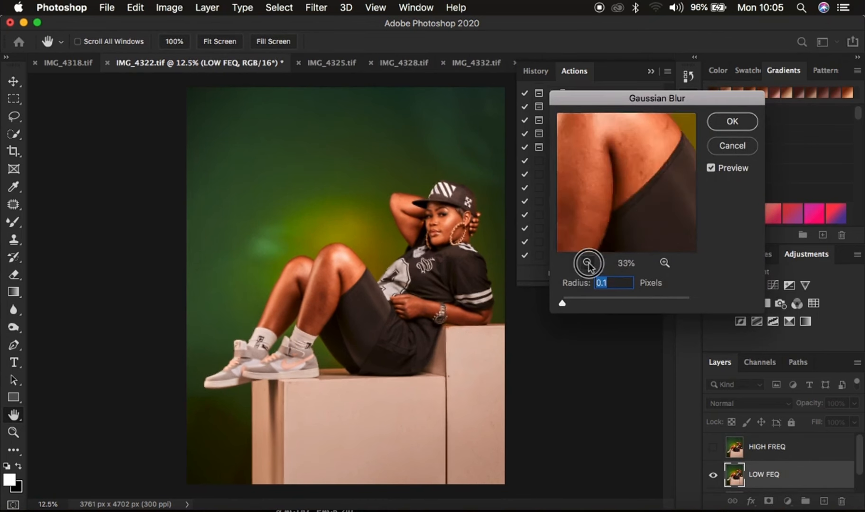
left_click(587, 263)
left_click(587, 263)
left_click(587, 262)
left_click(587, 262)
left_click_drag(652, 170, 582, 244)
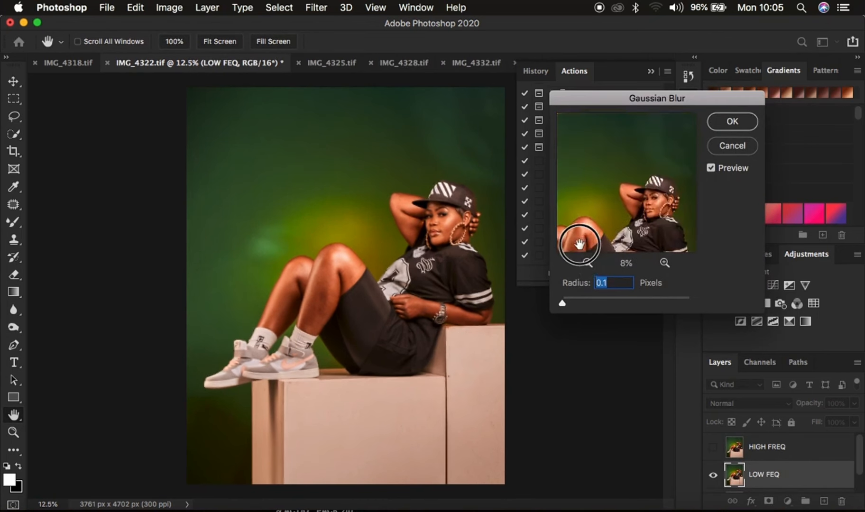
left_click(665, 262)
left_click(665, 263)
left_click(664, 263)
left_click_drag(658, 229, 556, 166)
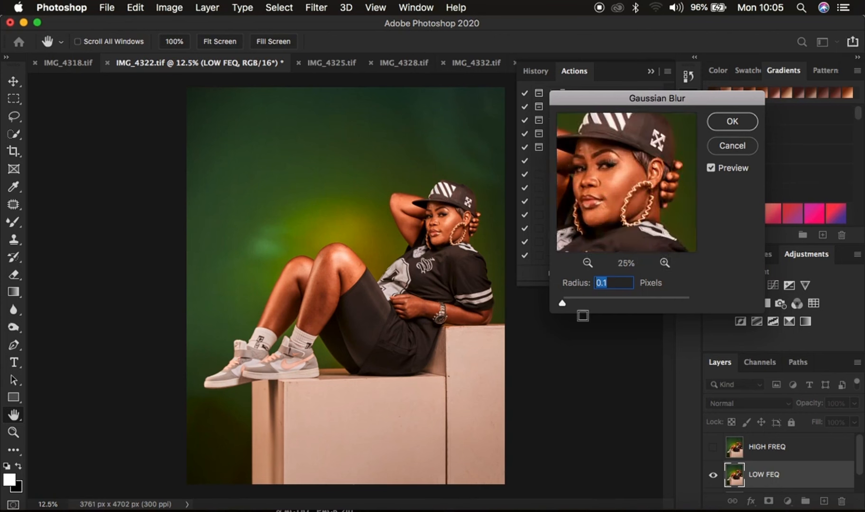
Apply the Gaussian Blur to the LOW FEQ layer with a 5.0 pixel radius and collapse the actions list.
left_click_drag(562, 303, 597, 307)
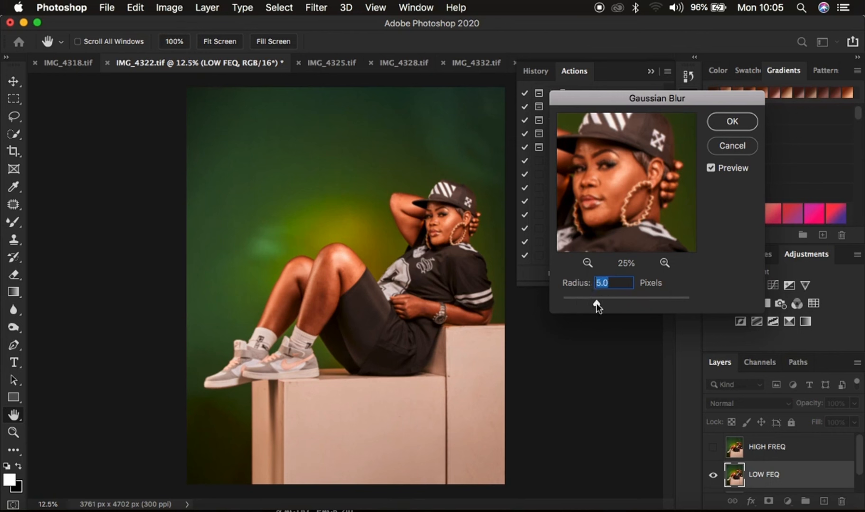
left_click_drag(616, 214, 620, 214)
left_click(721, 125)
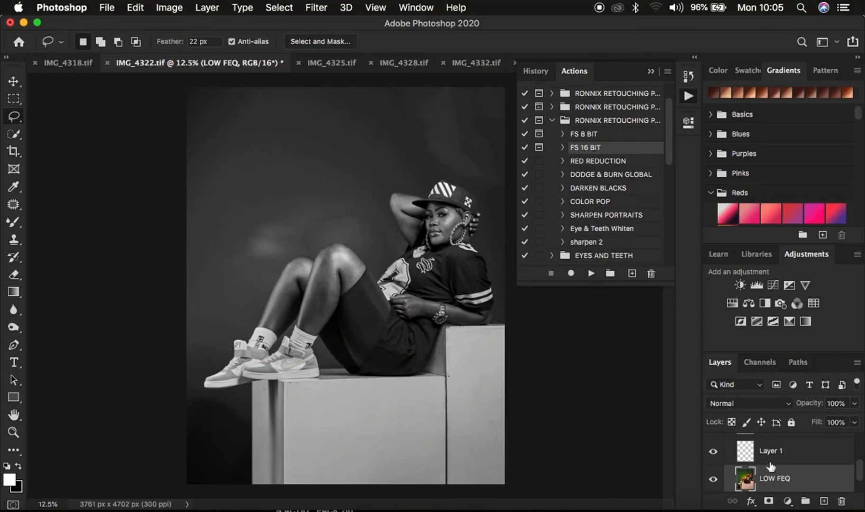
left_click(651, 72)
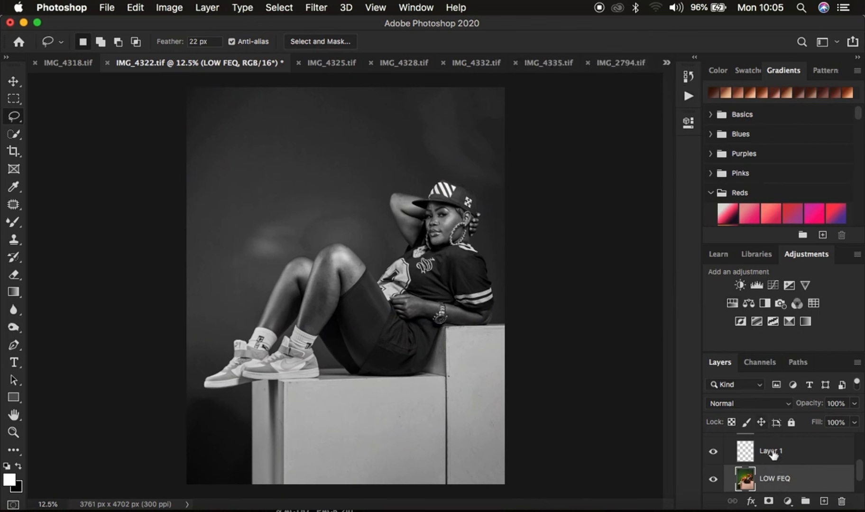
Delete the Black & White 1 adjustment layer from the FREQ SEP 16 BIT group.
scroll(800, 475, "up", 5)
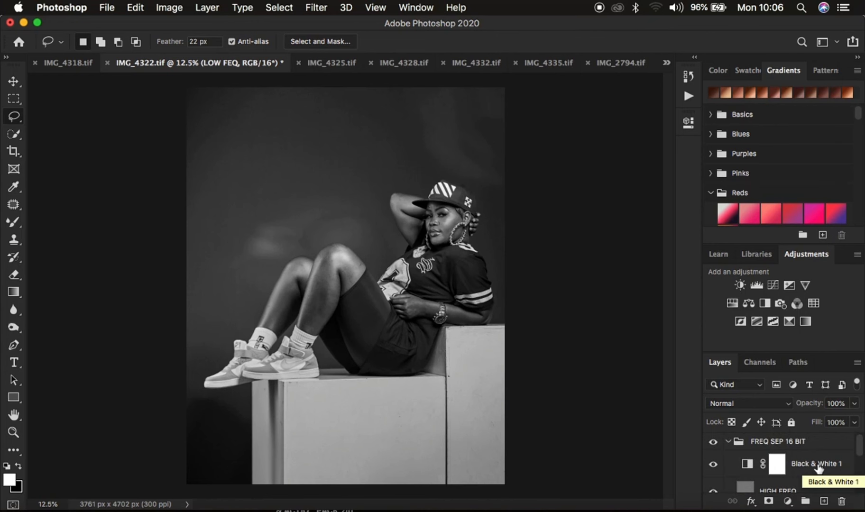
left_click(819, 468)
key("Delete")
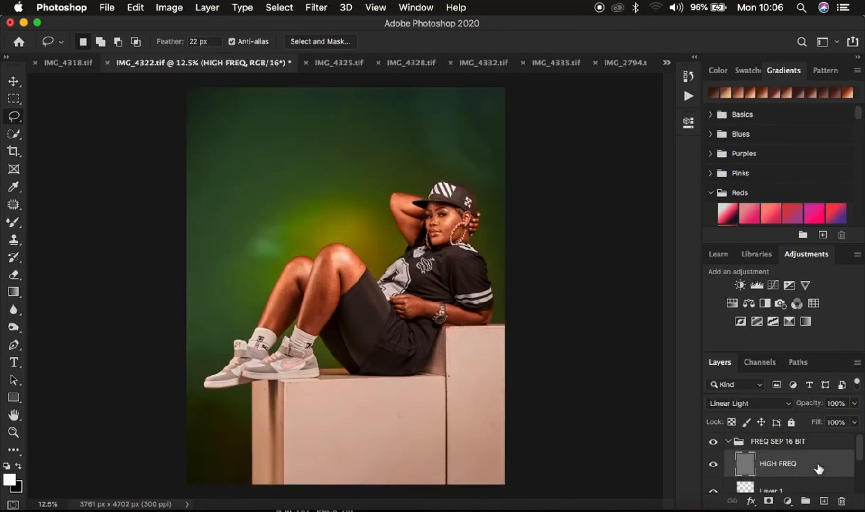
Select the LOW FEQ layer and prepare the Mixer Brush with a cleaned brush and cleaning after each stroke.
scroll(819, 468, "down", 1)
scroll(819, 468, "down", 1)
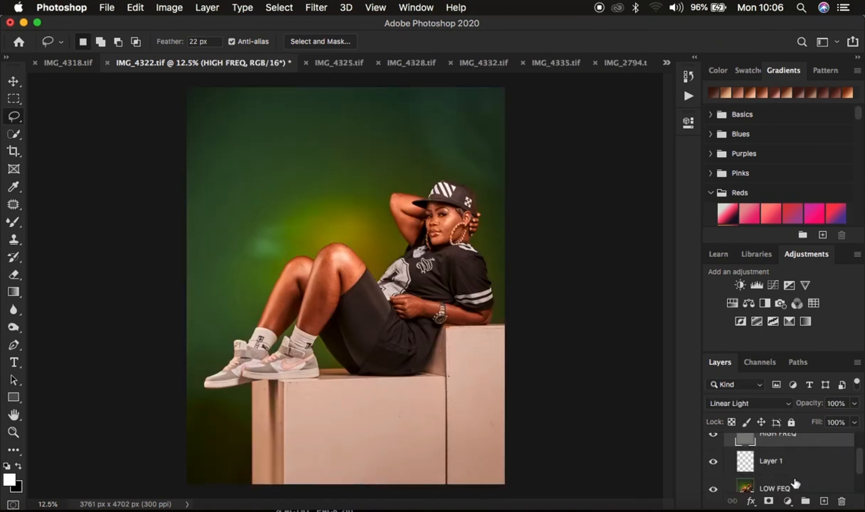
left_click(786, 489)
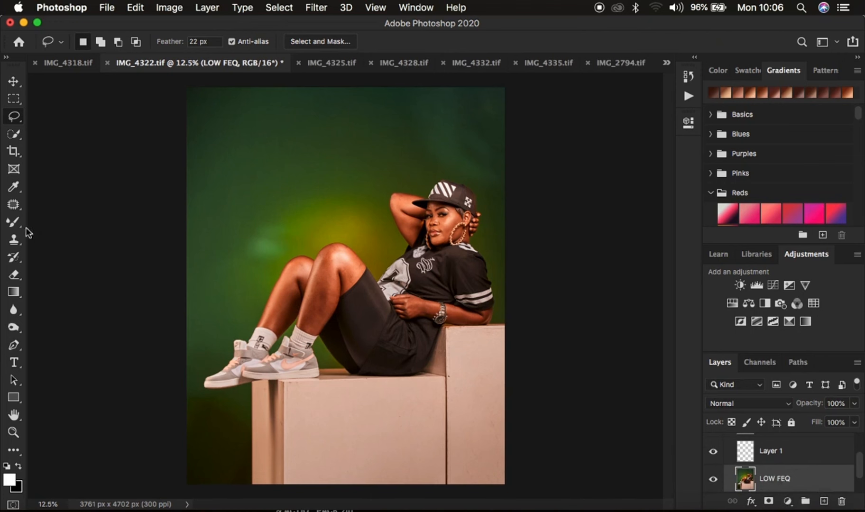
mouse_move(13, 222)
left_mouse_down()
mouse_move(65, 254)
mouse_move(66, 266)
left_mouse_up()
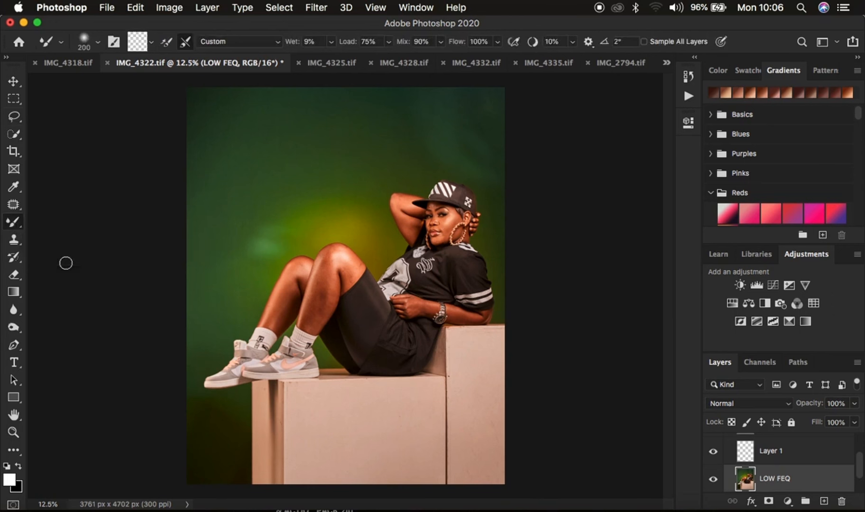
left_click(97, 43)
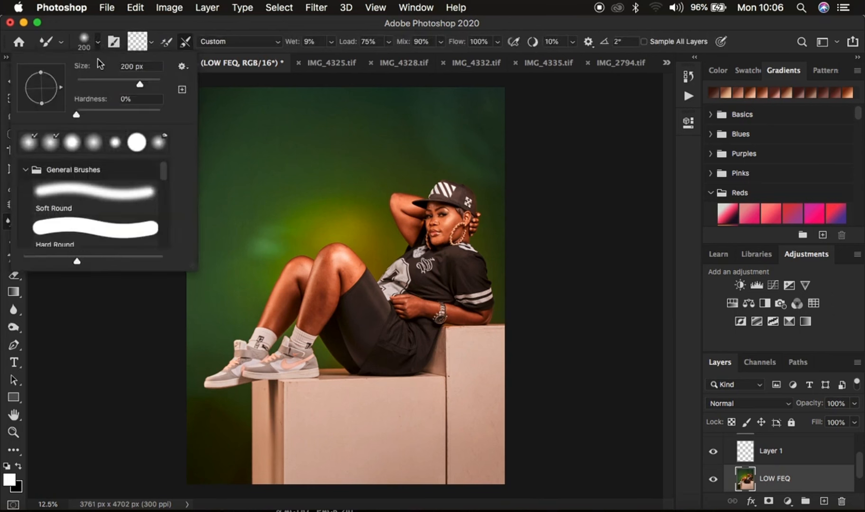
left_click(94, 45)
left_click(151, 42)
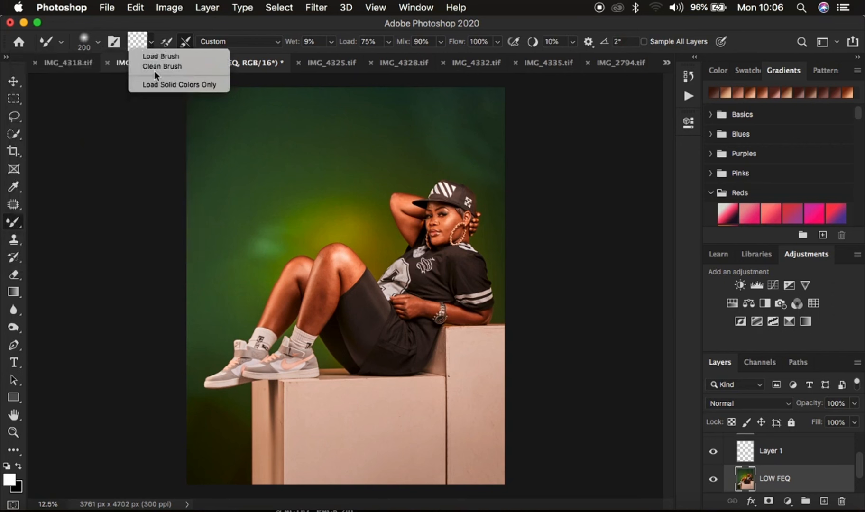
left_click(154, 66)
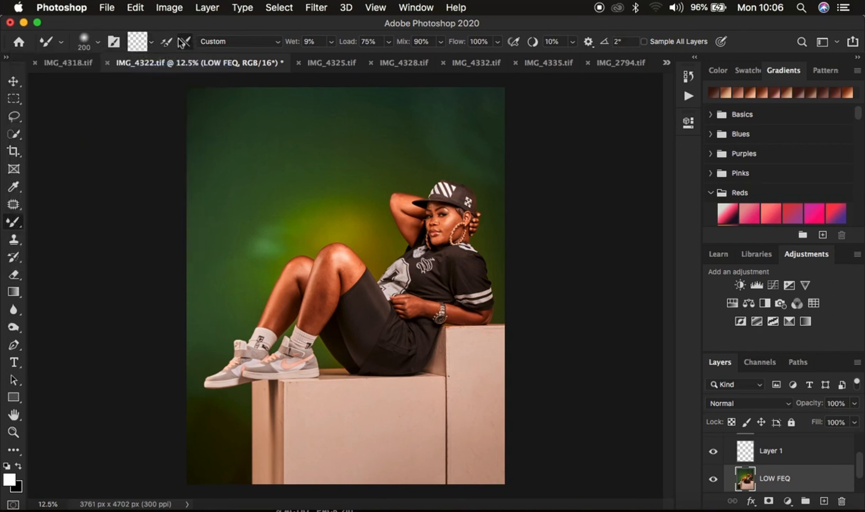
left_click(184, 43)
Hide the HIGH FREQ layer while keeping LOW FEQ as the active layer.
scroll(756, 455, "up", 3)
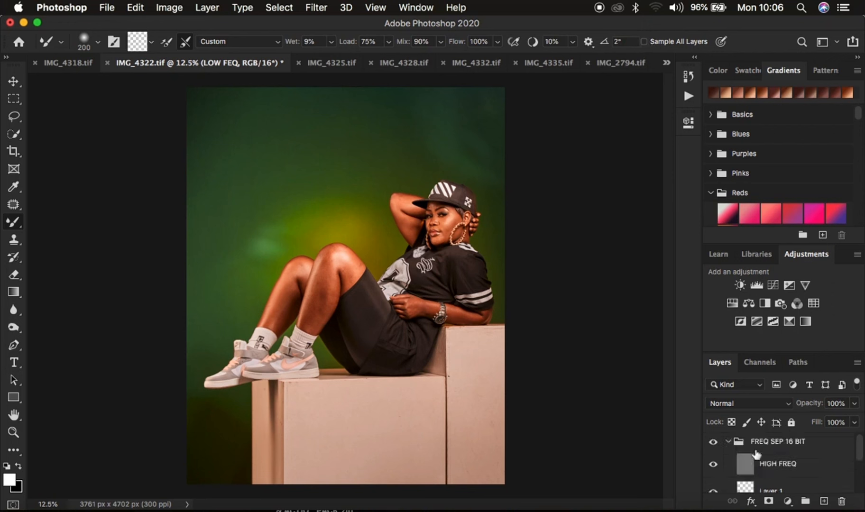
scroll(786, 467, "down", 3)
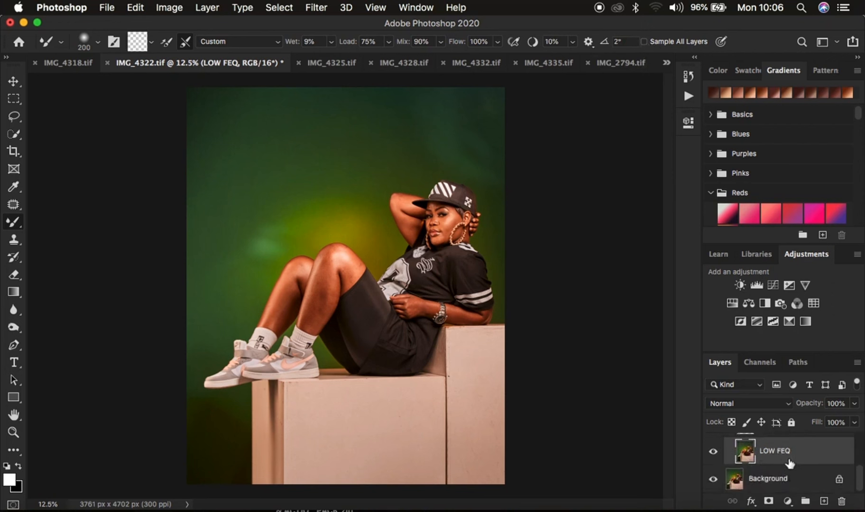
scroll(766, 458, "up", 2)
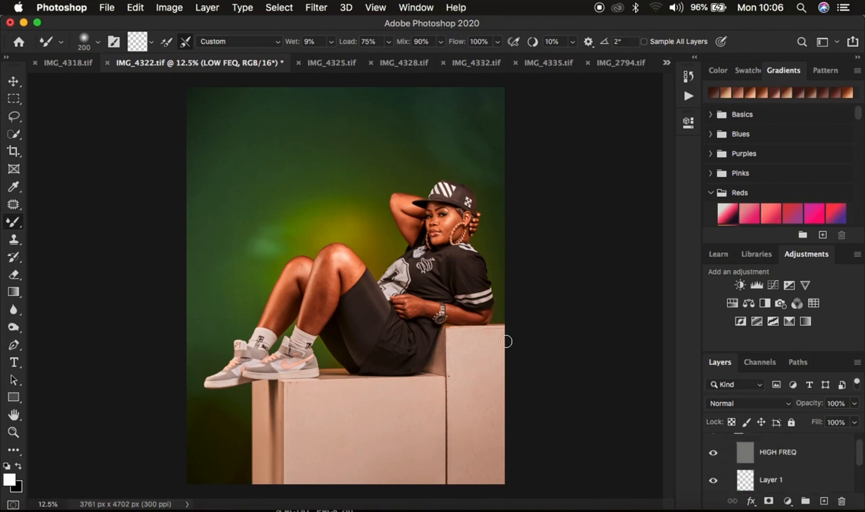
left_click(713, 454)
scroll(812, 468, "down", 2)
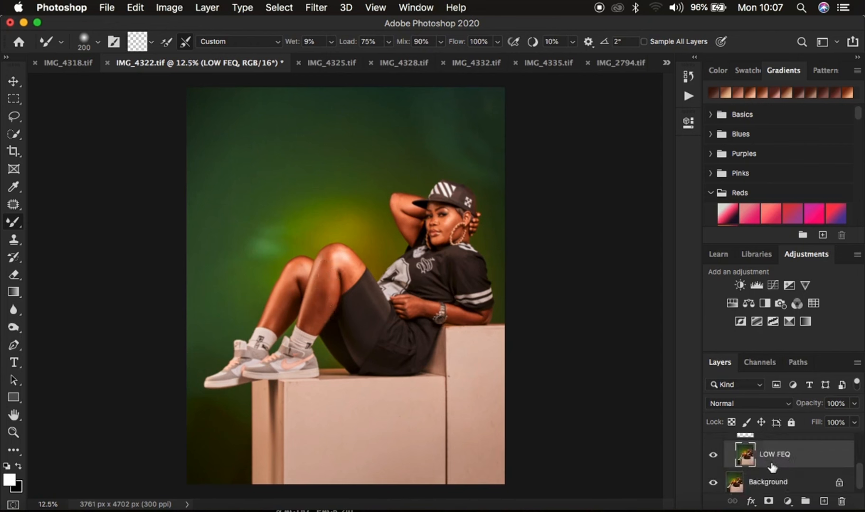
scroll(773, 455, "up", 3)
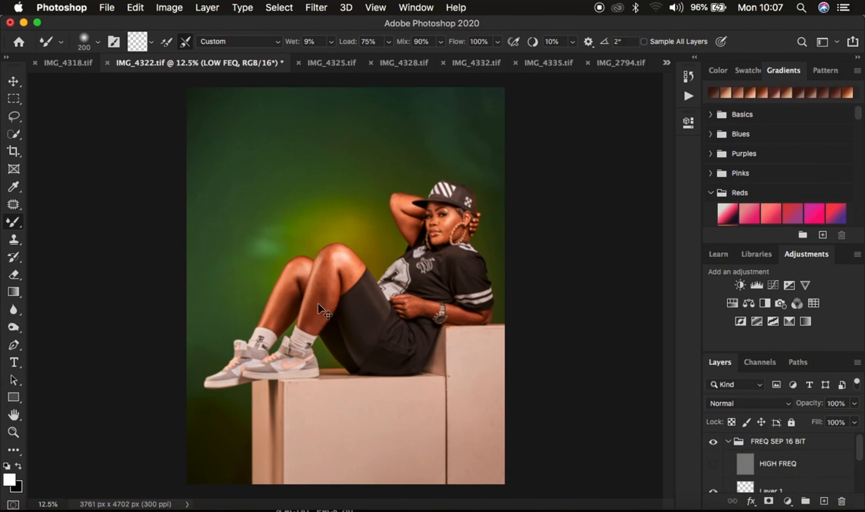
Smooth the skin tones on both lower legs with the 200 px Mixer Brush.
scroll(318, 303, "up", 1)
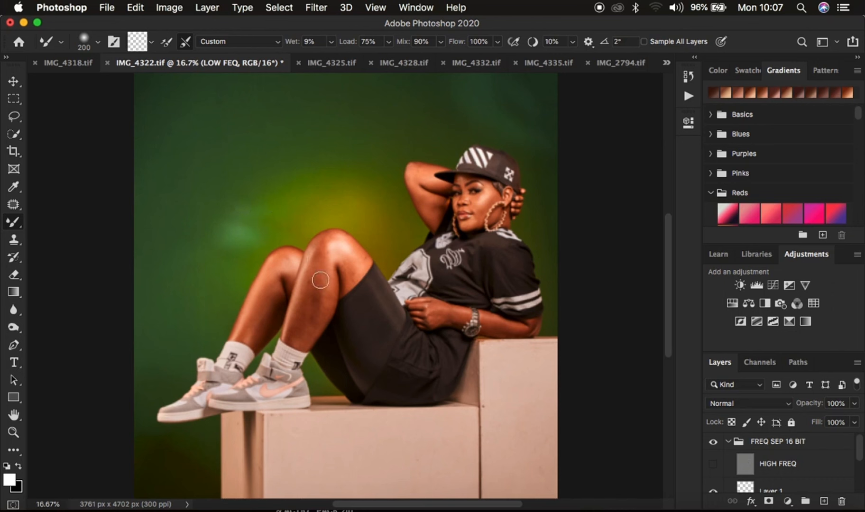
mouse_move(326, 282)
left_mouse_down()
mouse_move(325, 268)
mouse_move(308, 331)
mouse_move(320, 274)
mouse_move(297, 331)
mouse_move(318, 303)
mouse_move(303, 339)
mouse_move(297, 326)
mouse_move(291, 335)
mouse_move(324, 255)
mouse_move(315, 286)
mouse_move(309, 299)
mouse_move(320, 247)
mouse_move(318, 263)
mouse_move(351, 245)
mouse_move(350, 272)
mouse_move(341, 252)
mouse_move(355, 252)
mouse_move(329, 230)
mouse_move(349, 278)
mouse_move(340, 243)
mouse_move(319, 241)
mouse_move(360, 251)
mouse_move(357, 241)
mouse_move(367, 264)
mouse_move(341, 244)
mouse_move(364, 269)
mouse_move(310, 288)
mouse_move(293, 338)
left_mouse_up()
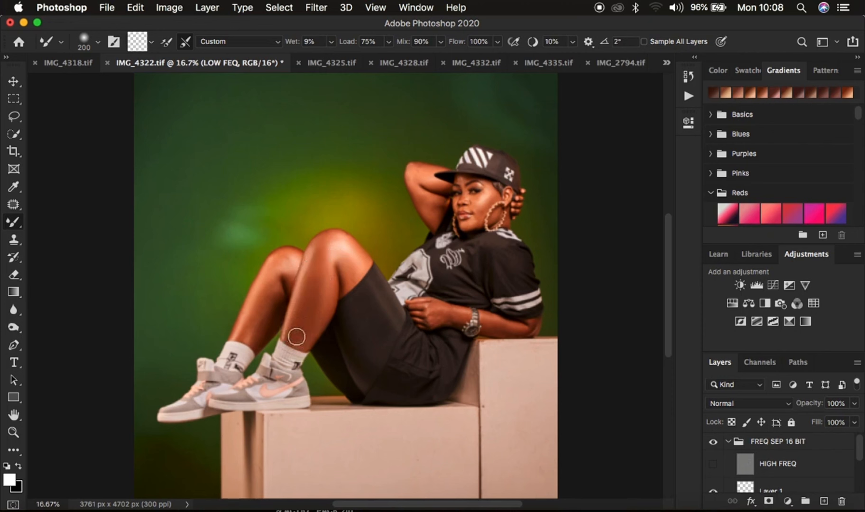
mouse_move(261, 309)
left_mouse_down()
mouse_move(254, 313)
mouse_move(270, 308)
mouse_move(267, 318)
mouse_move(276, 292)
mouse_move(273, 304)
mouse_move(255, 307)
mouse_move(237, 341)
mouse_move(281, 258)
mouse_move(294, 260)
mouse_move(266, 278)
mouse_move(242, 330)
mouse_move(265, 317)
mouse_move(255, 329)
mouse_move(310, 279)
mouse_move(336, 235)
mouse_move(330, 234)
mouse_move(362, 259)
mouse_move(298, 332)
left_mouse_up()
Smooth the skin tones on the raised arm, the resting forearm and the hand with the Mixer Brush.
mouse_move(434, 209)
left_mouse_down()
mouse_move(418, 193)
mouse_move(439, 215)
mouse_move(415, 190)
mouse_move(430, 212)
left_mouse_up()
mouse_move(420, 179)
left_mouse_down()
mouse_move(425, 168)
mouse_move(412, 177)
mouse_move(432, 186)
mouse_move(412, 177)
mouse_move(413, 194)
mouse_move(436, 225)
left_mouse_up()
mouse_move(448, 319)
left_mouse_down()
mouse_move(431, 316)
mouse_move(469, 320)
mouse_move(442, 309)
mouse_move(428, 319)
mouse_move(429, 304)
mouse_move(432, 320)
mouse_move(415, 309)
mouse_move(420, 315)
left_mouse_up()
mouse_move(482, 319)
left_mouse_down()
mouse_move(529, 330)
mouse_move(478, 313)
left_mouse_up()
Blend the skin on the face with a smaller Mixer Brush of 80 to 90 px, and touch up the raised arm and front knee.
mouse_move(482, 193)
left_mouse_down()
mouse_move(469, 194)
mouse_move(478, 198)
left_mouse_up()
key("super+z")
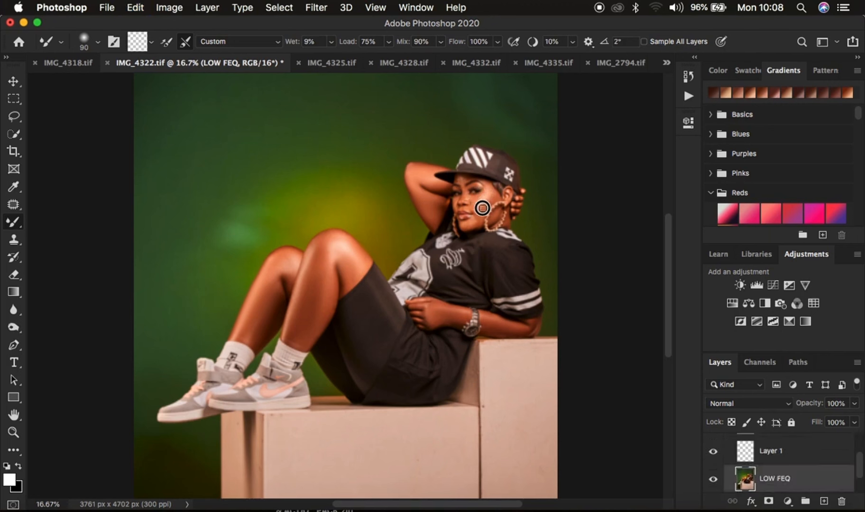
mouse_move(474, 221)
left_mouse_down()
mouse_move(463, 223)
mouse_move(478, 217)
left_mouse_up()
left_click_drag(474, 198, 479, 196)
mouse_move(479, 211)
left_mouse_down()
mouse_move(461, 176)
mouse_move(468, 177)
mouse_move(457, 179)
mouse_move(456, 208)
mouse_move(469, 190)
mouse_move(521, 203)
mouse_move(507, 225)
mouse_move(497, 217)
mouse_move(465, 213)
left_mouse_up()
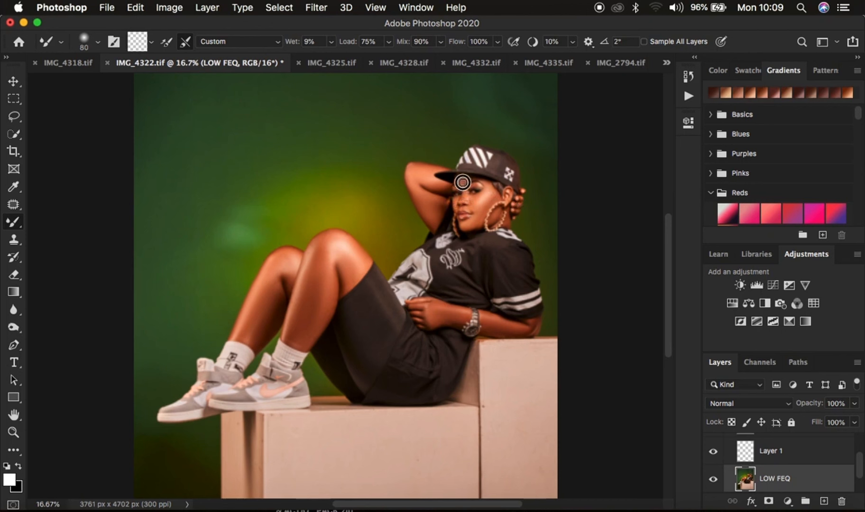
left_click_drag(419, 174, 412, 178)
mouse_move(332, 237)
left_mouse_down()
mouse_move(320, 254)
mouse_move(317, 245)
left_mouse_up()
Show the HIGH FREQ layer again and toggle the FREQ SEP 16 BIT group to compare the retouch.
scroll(754, 446, "up", 2)
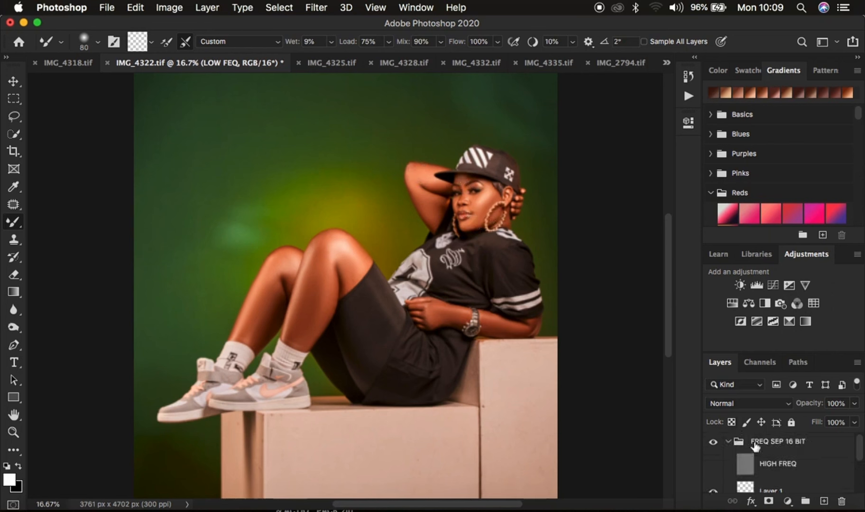
left_click(714, 464)
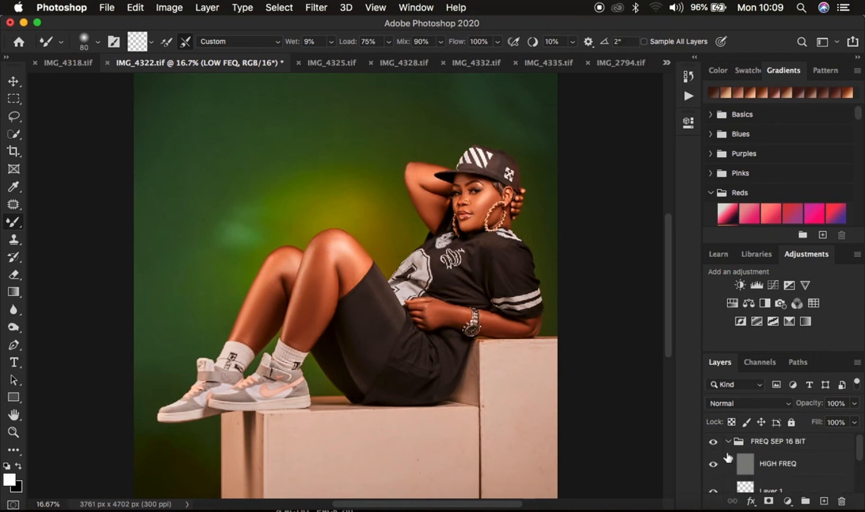
left_click(713, 443)
left_click(713, 443)
left_click(712, 443)
Blend the shorts and both arms with a 150 px Mixer Brush, toggling the FREQ SEP 16 BIT group to compare.
mouse_move(333, 353)
left_mouse_down()
mouse_move(319, 292)
mouse_move(311, 318)
mouse_move(315, 325)
mouse_move(332, 289)
mouse_move(314, 339)
left_mouse_up()
left_click(713, 442)
left_click(713, 442)
left_click(713, 443)
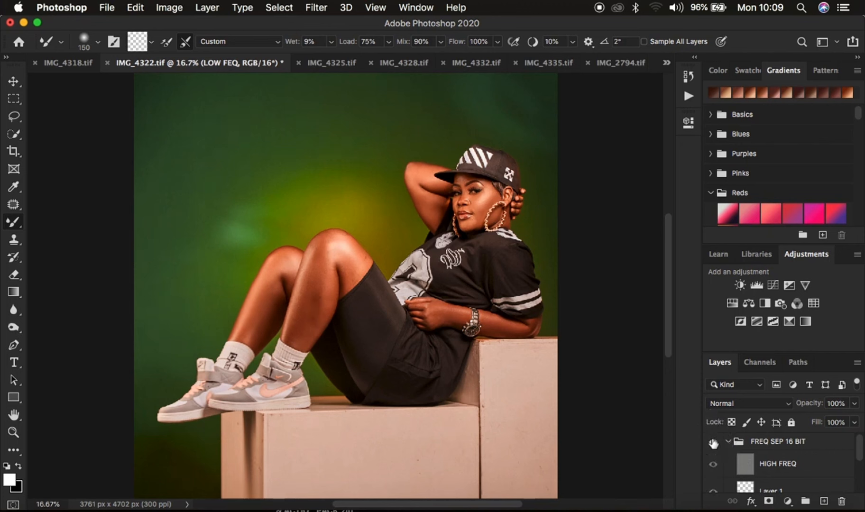
mouse_move(419, 171)
left_mouse_down()
mouse_move(427, 207)
mouse_move(437, 212)
mouse_move(427, 208)
mouse_move(437, 204)
mouse_move(434, 219)
left_mouse_up()
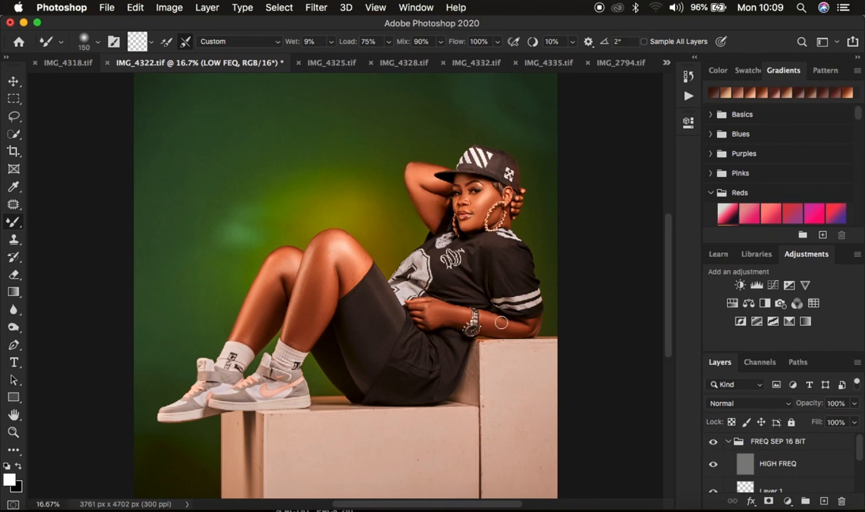
mouse_move(462, 315)
left_mouse_down()
mouse_move(430, 314)
mouse_move(440, 317)
left_mouse_up()
Lasso the shin of the front leg on the LOW FEQ layer and apply a Gaussian Blur with a 20.4 px radius.
scroll(791, 459, "down", 3)
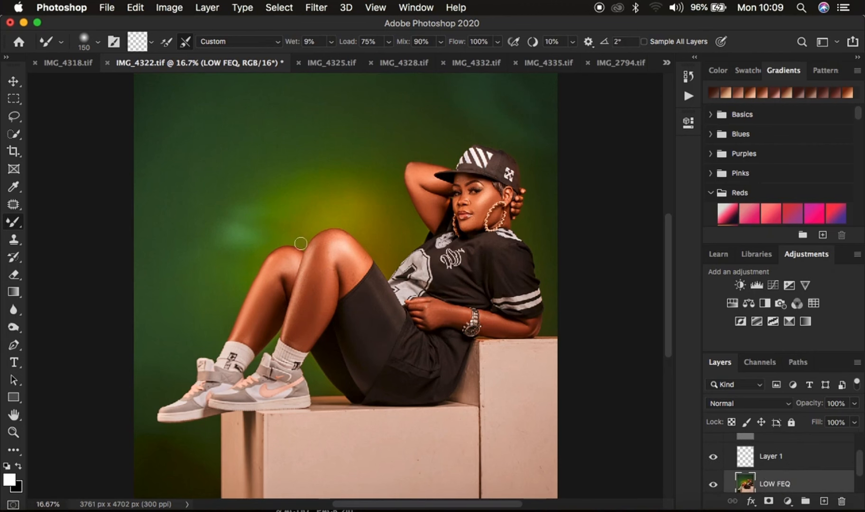
left_click(13, 118)
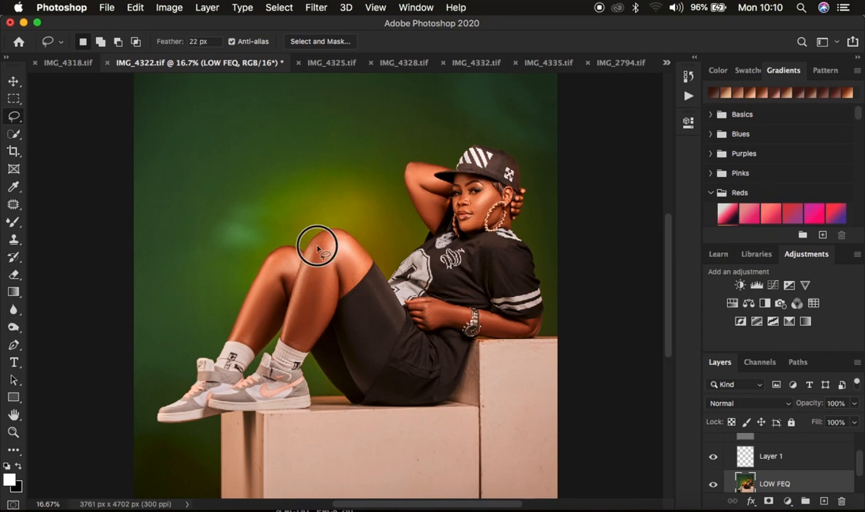
mouse_move(316, 246)
left_mouse_down()
mouse_move(330, 272)
mouse_move(322, 305)
mouse_move(303, 345)
mouse_move(291, 345)
mouse_move(309, 233)
left_mouse_up()
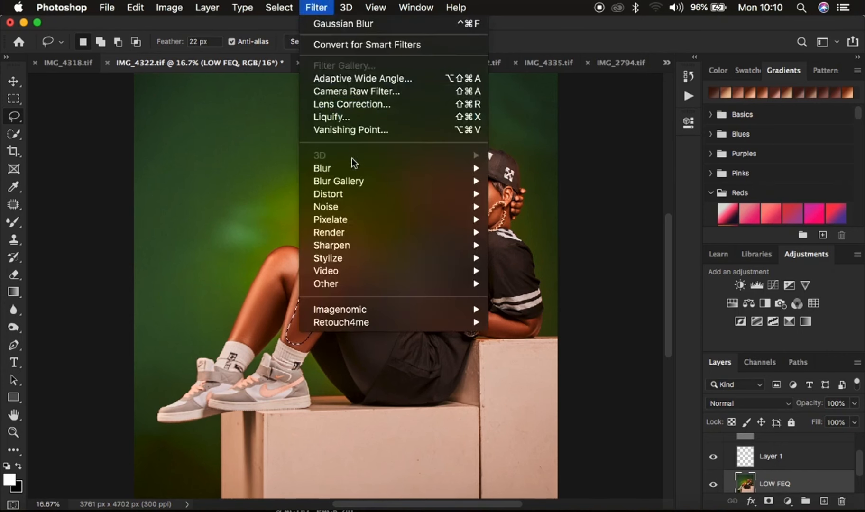
mouse_move(359, 169)
left_click(547, 221)
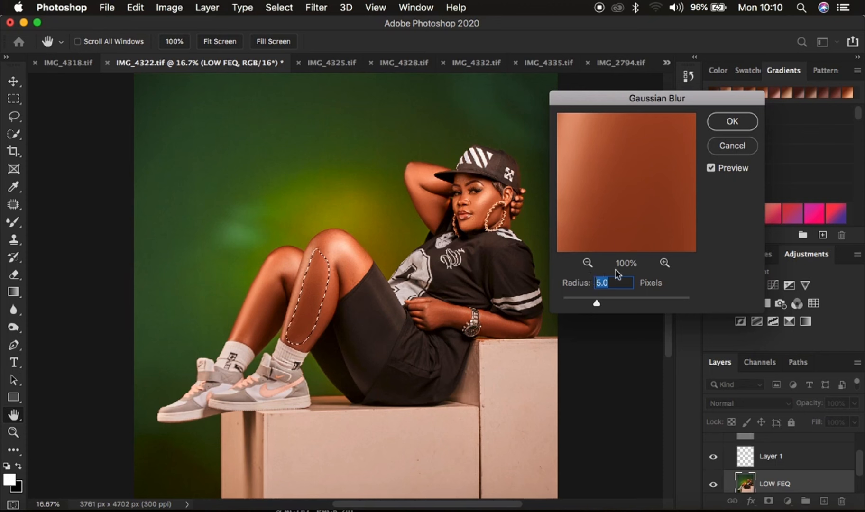
left_click(597, 304)
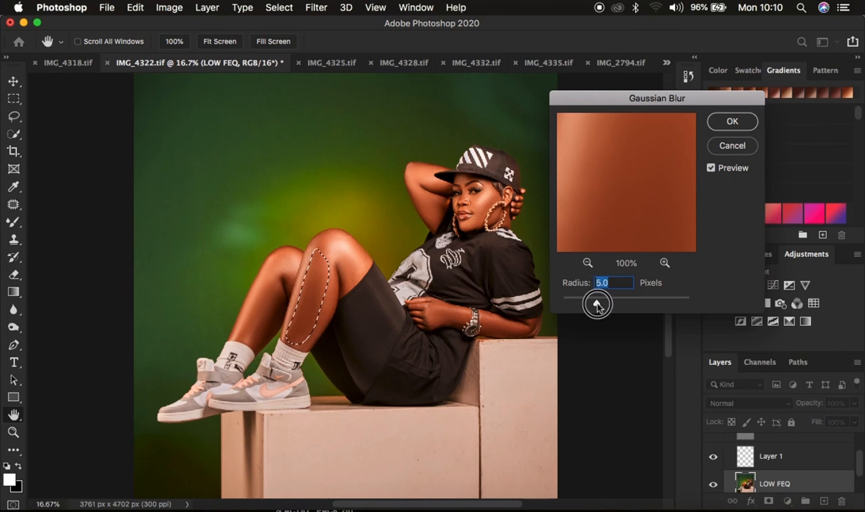
left_click_drag(597, 304, 620, 306)
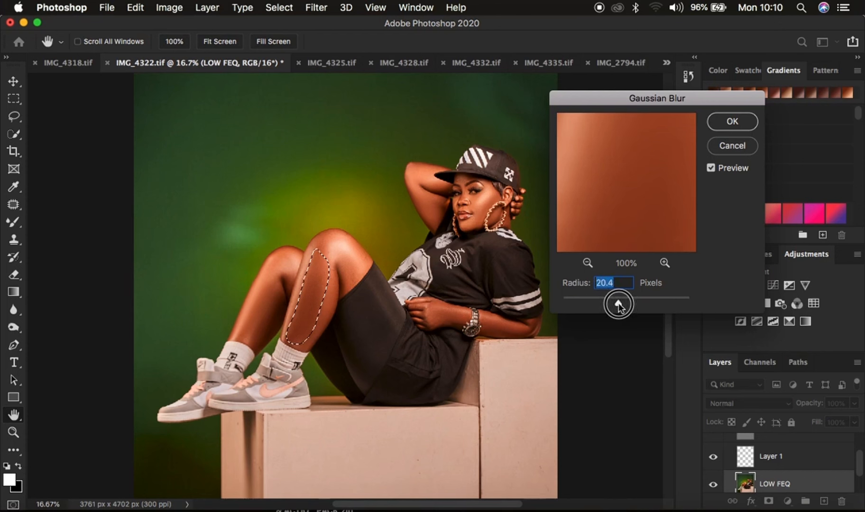
left_click(729, 124)
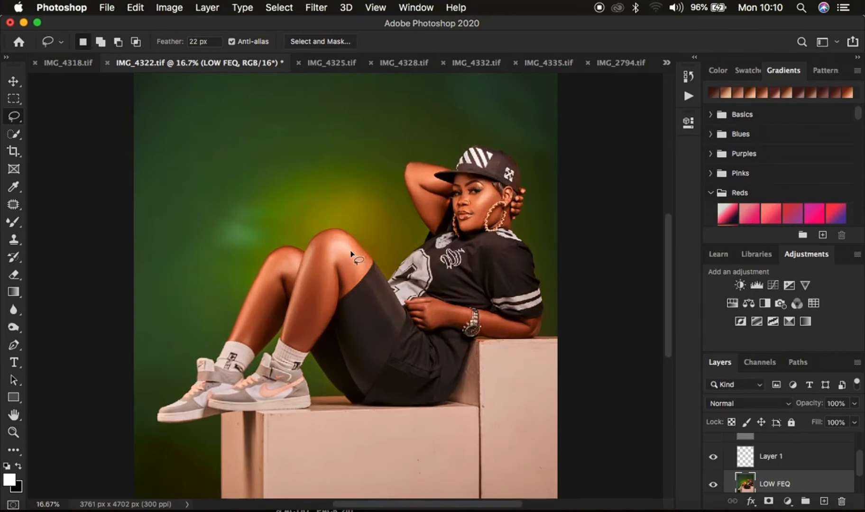
Repeat the same Gaussian Blur on lassoed skin patches behind the front knee, on the rear shin and on the upper front leg, deselecting each.
mouse_move(338, 253)
left_mouse_down()
mouse_move(353, 270)
mouse_move(343, 282)
mouse_move(337, 264)
left_mouse_up()
right_click(342, 260)
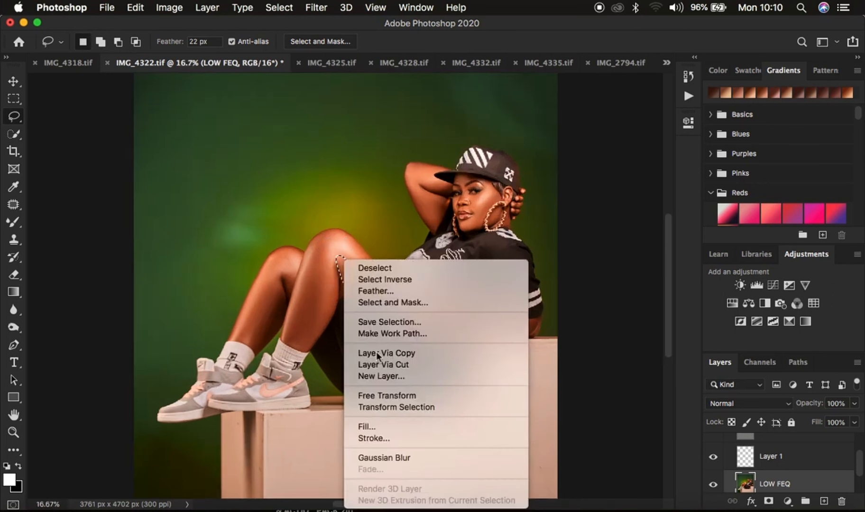
left_click(398, 457)
key("ctrl+d")
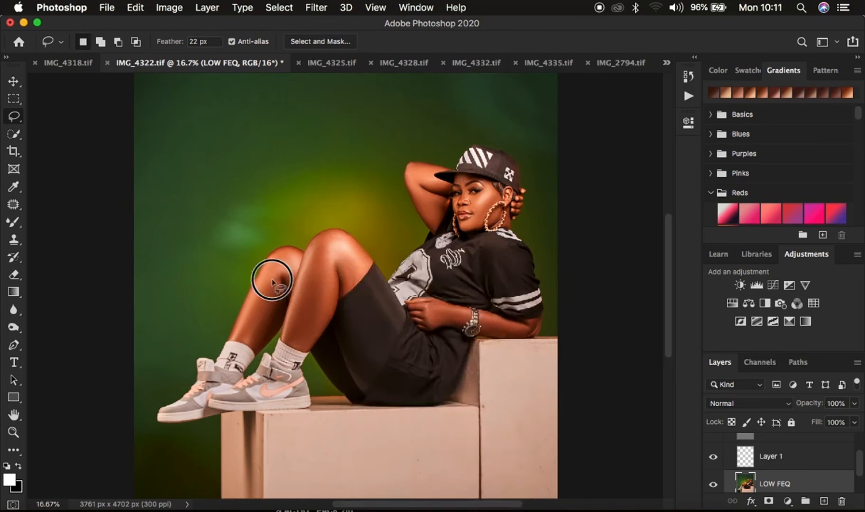
mouse_move(272, 283)
left_mouse_down()
mouse_move(245, 325)
mouse_move(261, 322)
mouse_move(256, 344)
mouse_move(278, 308)
left_mouse_up()
right_click(273, 306)
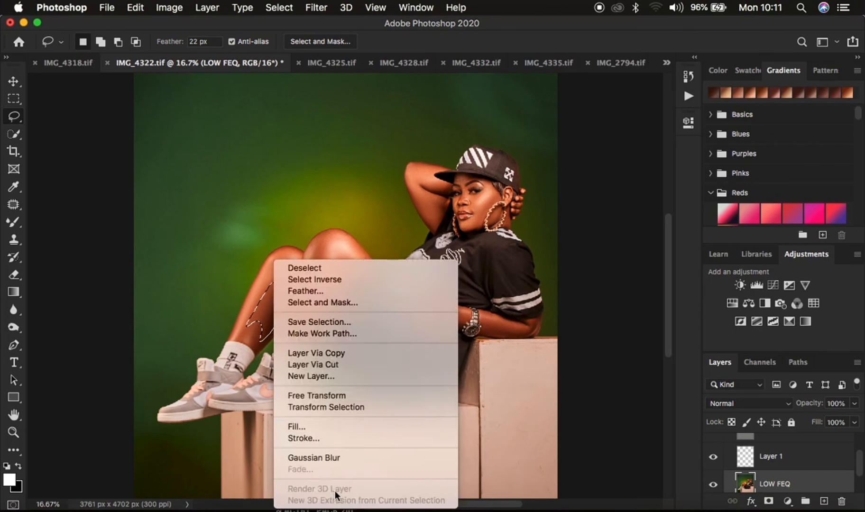
left_click(333, 456)
key("ctrl+d")
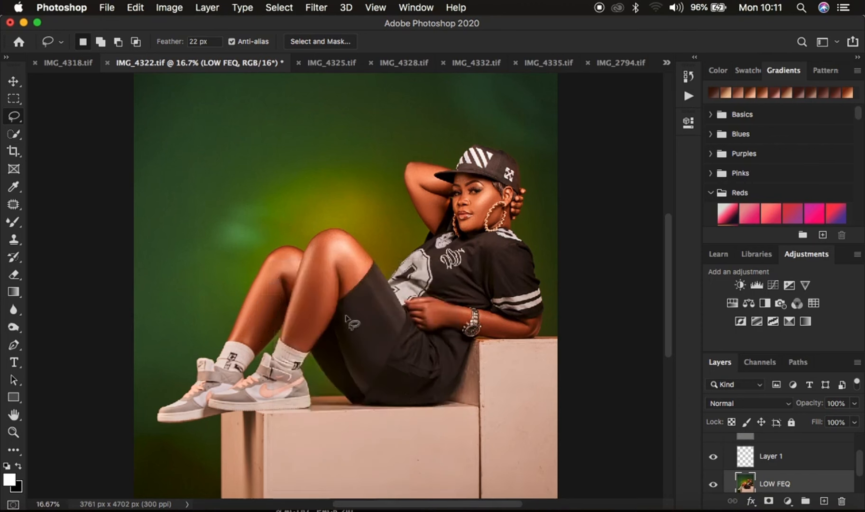
mouse_move(322, 275)
left_mouse_down()
mouse_move(329, 244)
mouse_move(347, 240)
mouse_move(316, 243)
mouse_move(323, 267)
left_mouse_up()
right_click(323, 255)
left_click(375, 452)
key("ctrl+d")
Toggle the FREQ SEP 16 BIT group's visibility to compare the blurred legs with the original.
scroll(778, 467, "up", 2)
left_click(712, 443)
left_click(712, 443)
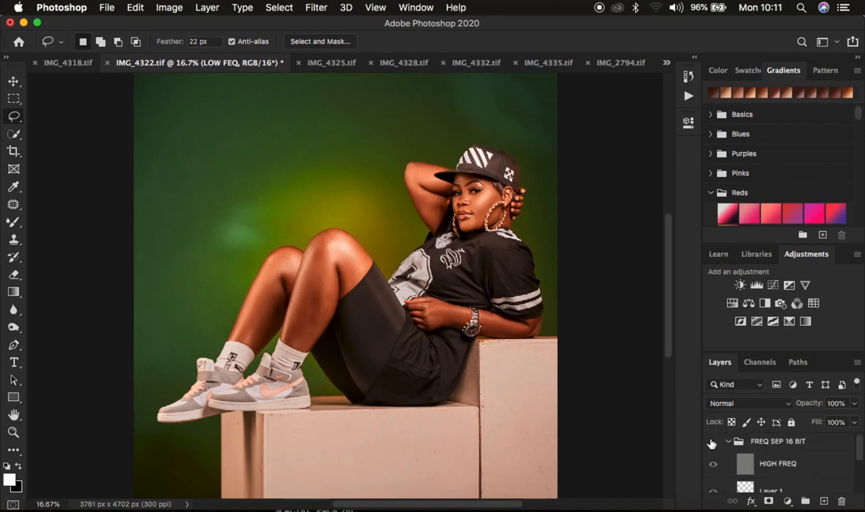
left_click(711, 444)
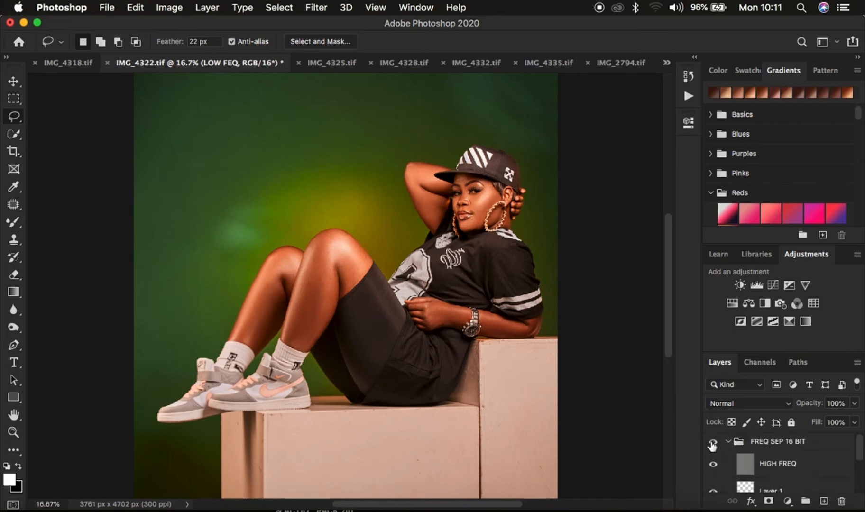
Select the HIGH FREQ layer and set up the Clone Stamp to sample the Current Layer only.
left_click(779, 468)
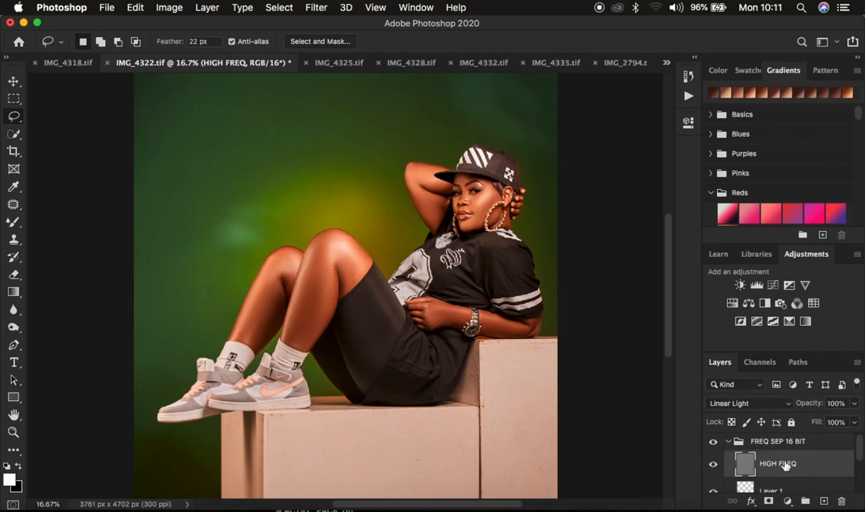
left_click(15, 242)
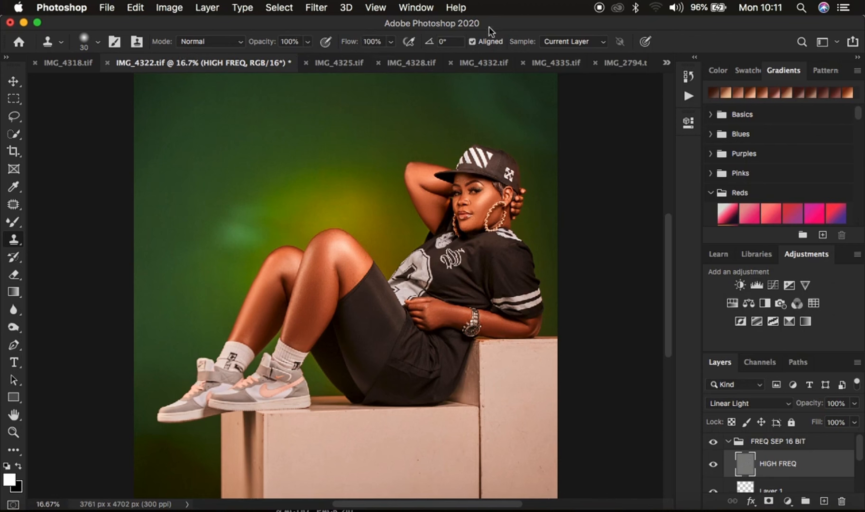
left_click(568, 41)
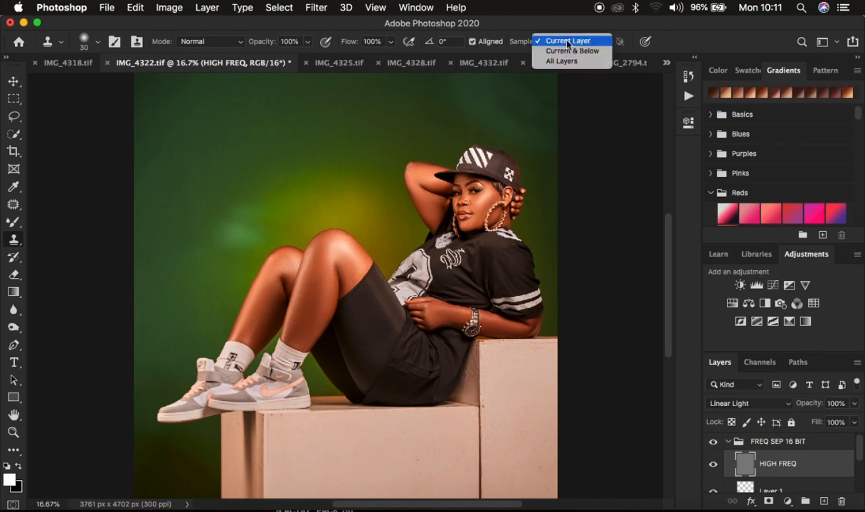
left_click(566, 40)
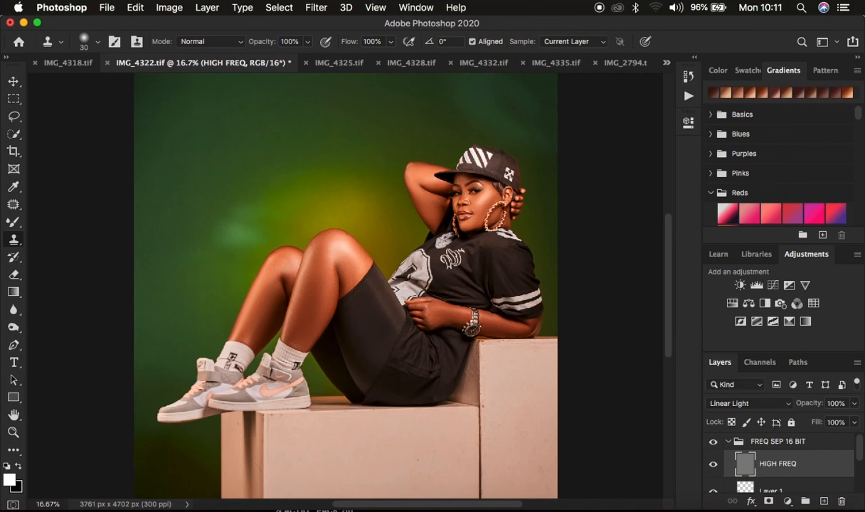
Clone clean skin texture over the blemishes on the front thigh beside the knee with a 45 px Clone Stamp.
key("super+equal")
key("super+equal")
key("super+equal")
key("super+equal")
key("super+equal")
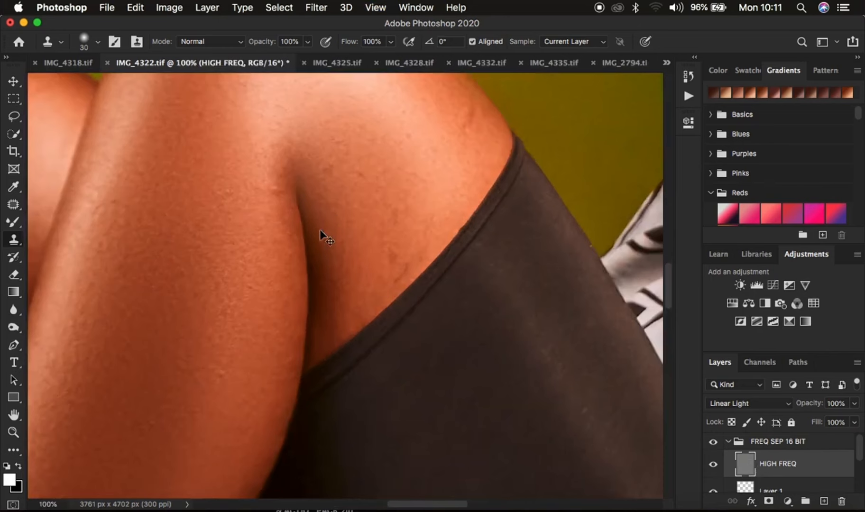
key("super+minus")
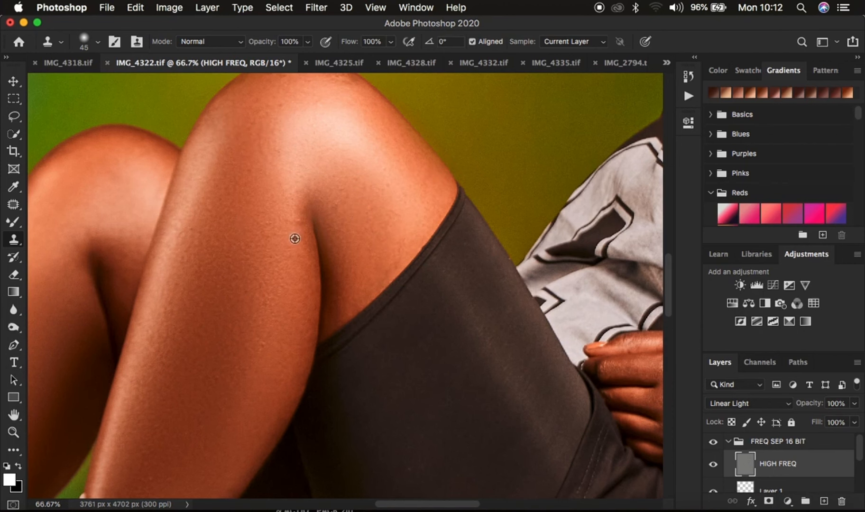
left_click(344, 226)
left_click(334, 214)
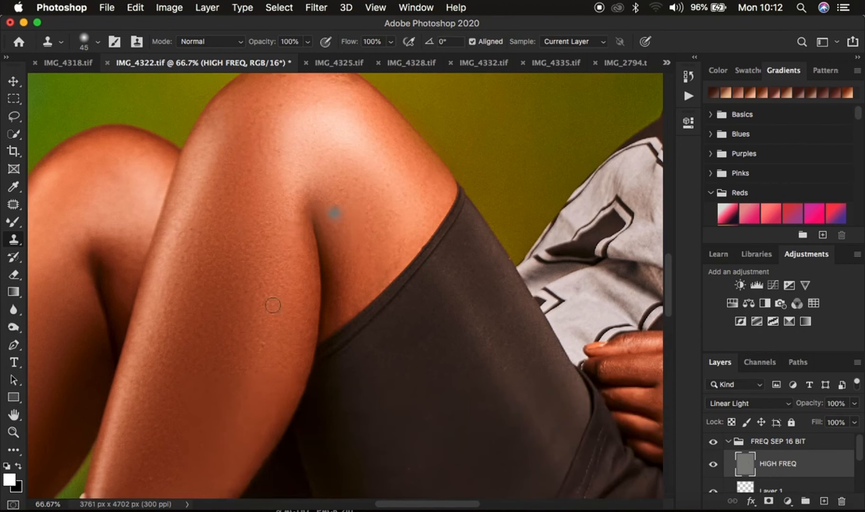
Clone clean skin texture over the marks on the front lower leg just above the sock.
scroll(267, 307, "down", 4)
scroll(267, 307, "left", 3)
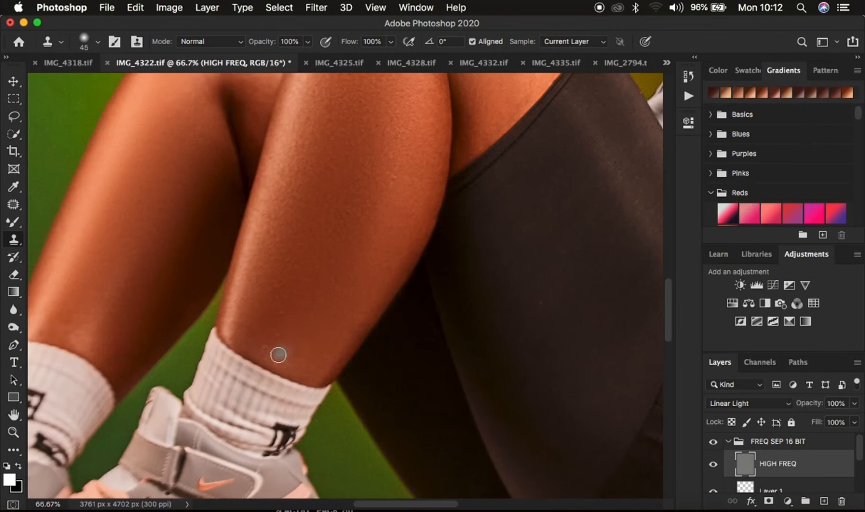
left_click(296, 354, "alt")
left_click(264, 346)
left_click(278, 319)
left_click(278, 320, "alt")
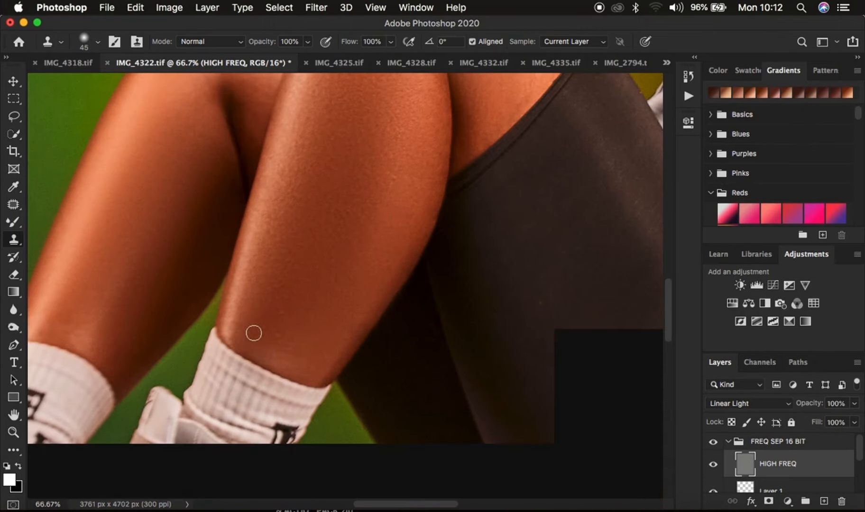
left_click(392, 272)
Clean up the skin texture on the face, sampling clear skin from the cheek with the 45 px Clone Stamp.
scroll(391, 273, "up", 10)
scroll(391, 272, "right", 3)
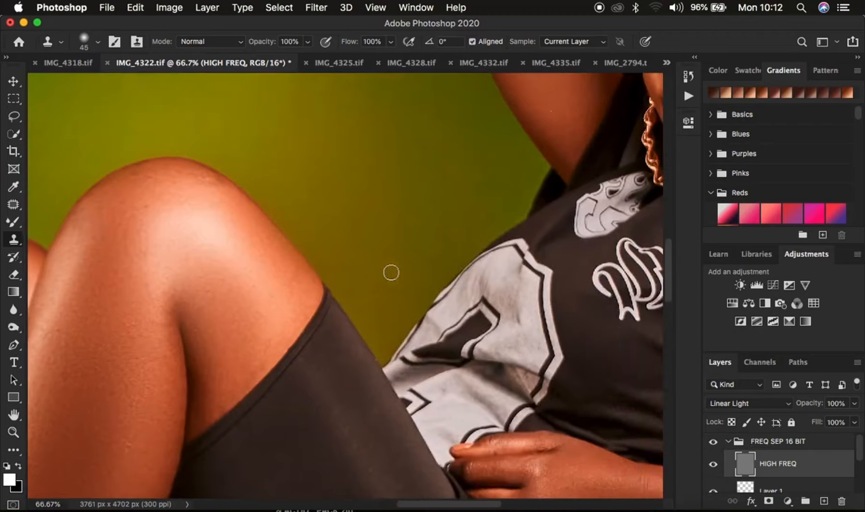
scroll(391, 273, "up", 5)
scroll(391, 273, "right", 6)
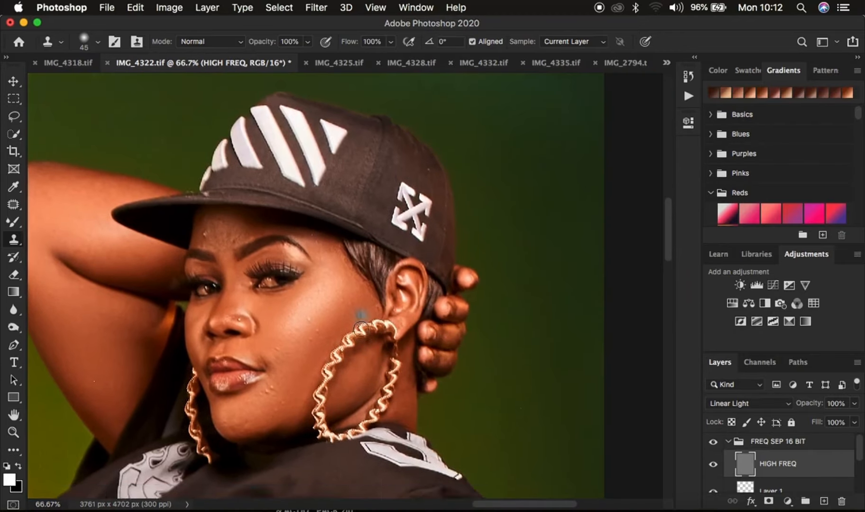
scroll(360, 328, "down", 5)
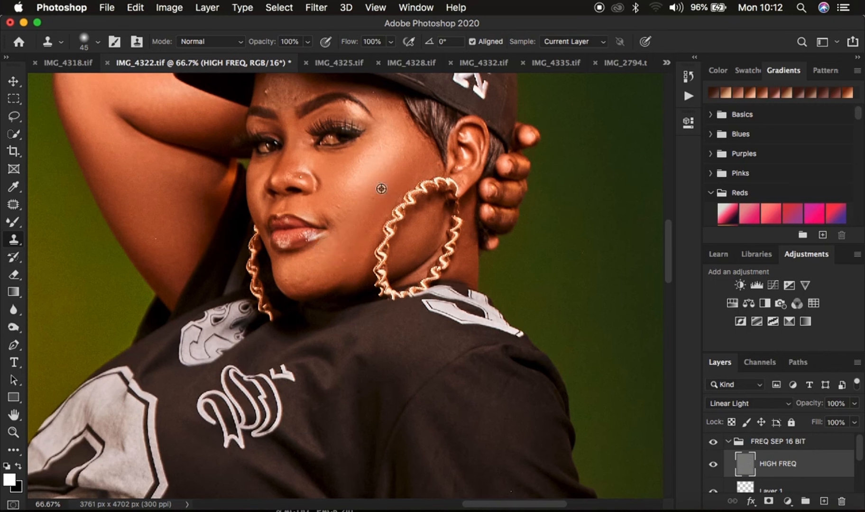
left_click(357, 207, "alt")
key("super+plus")
View the whole portrait, collapse the FREQ SEP 16 BIT group and toggle its visibility to compare the retouch.
key("super+minus")
key("super+minus")
key("super+minus")
key("super+minus")
key("super+minus")
key("super+minus")
key("super+minus")
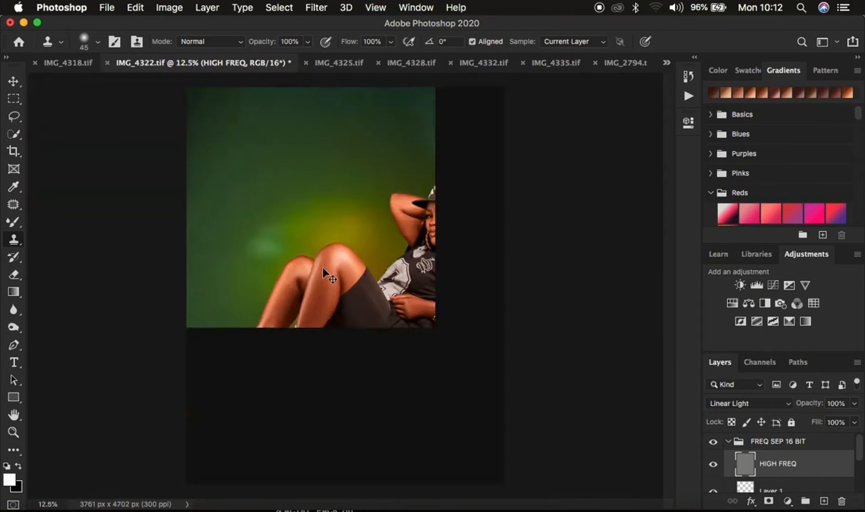
key("super+plus")
key("super+plus")
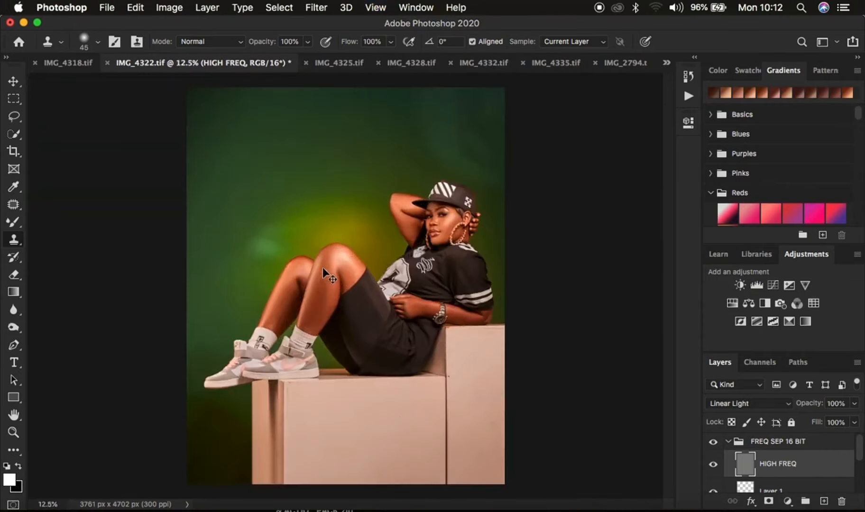
left_click(728, 442)
left_click(714, 443)
left_click(714, 443)
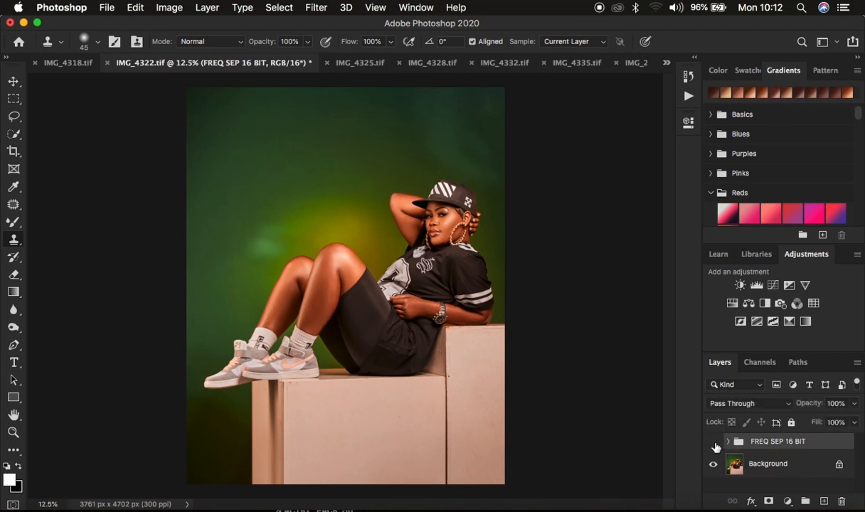
left_click(713, 442)
Stamp all visible layers onto a new top layer and open it in the Camera Raw Filter.
key("super+alt+shift+e")
left_click(313, 6)
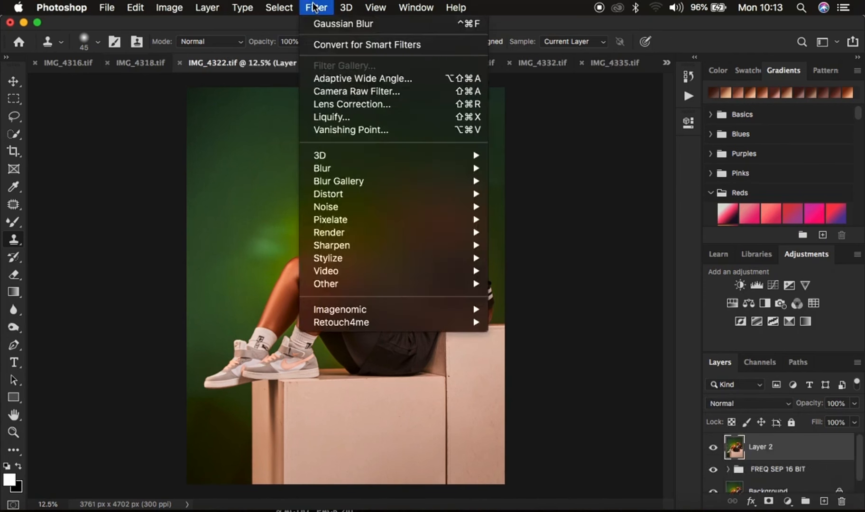
left_click(338, 88)
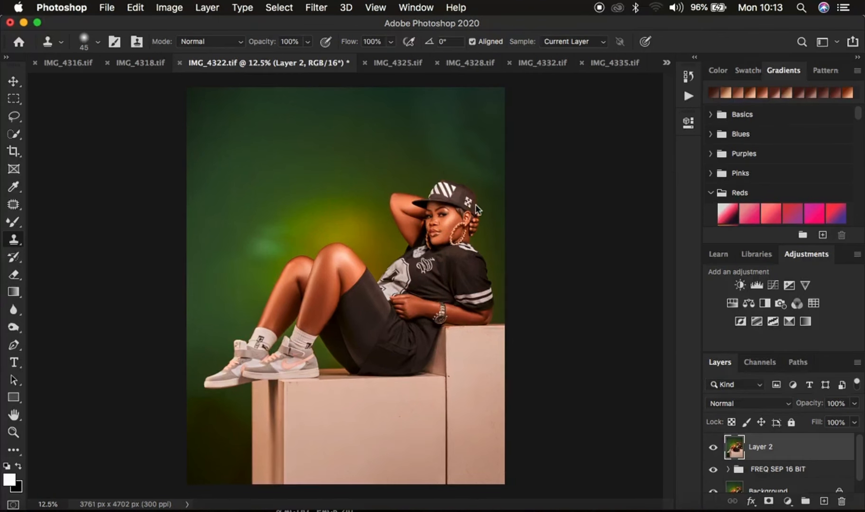
Set the Oranges luminance to -10 in the Camera Raw HSL Color Mixer.
scroll(767, 283, "up", 10)
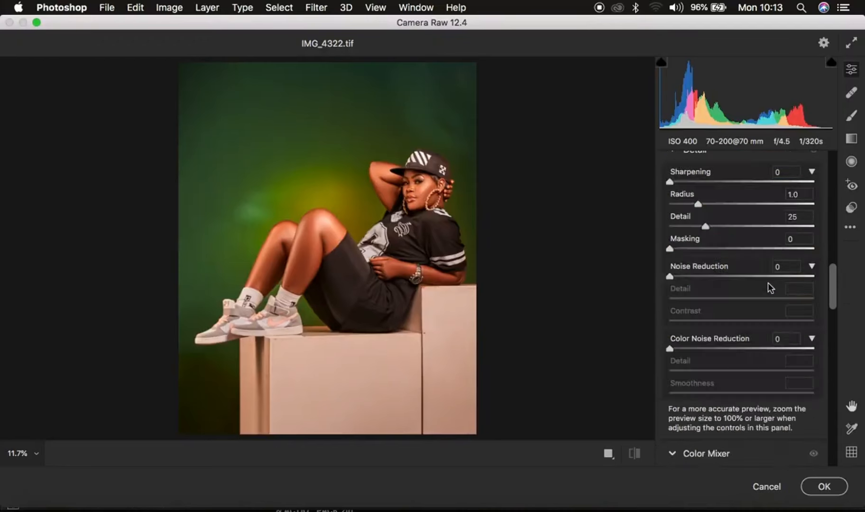
scroll(767, 284, "down", 5)
scroll(769, 286, "down", 8)
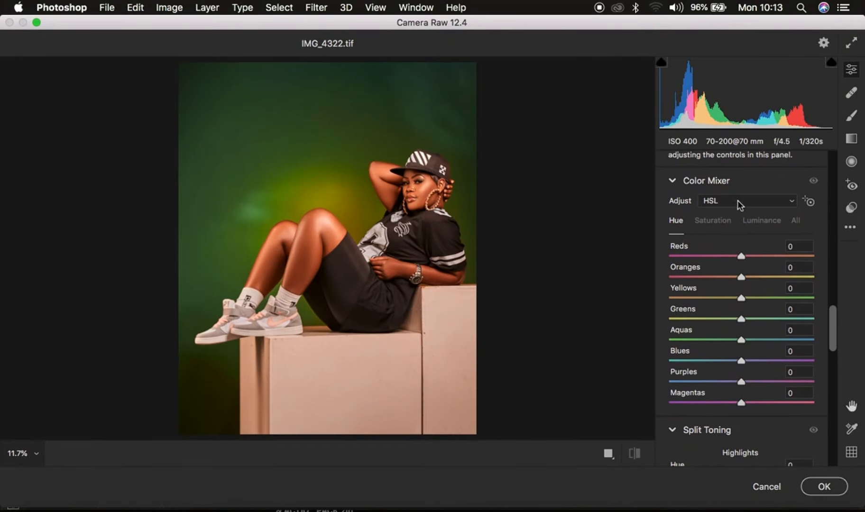
left_click(761, 220)
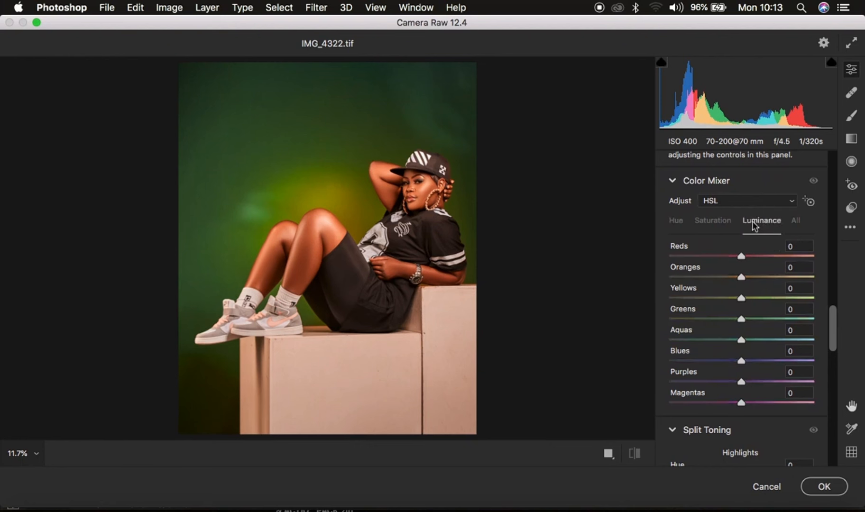
left_click_drag(742, 276, 734, 277)
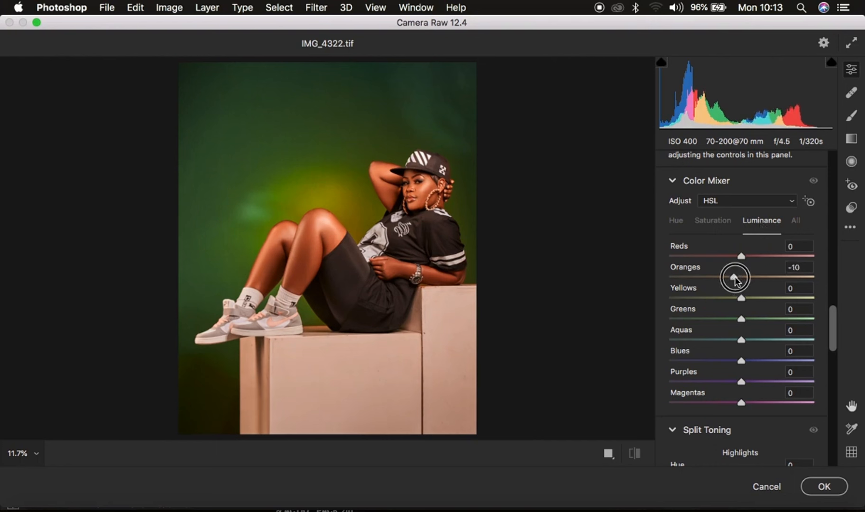
left_click_drag(734, 280, 734, 280)
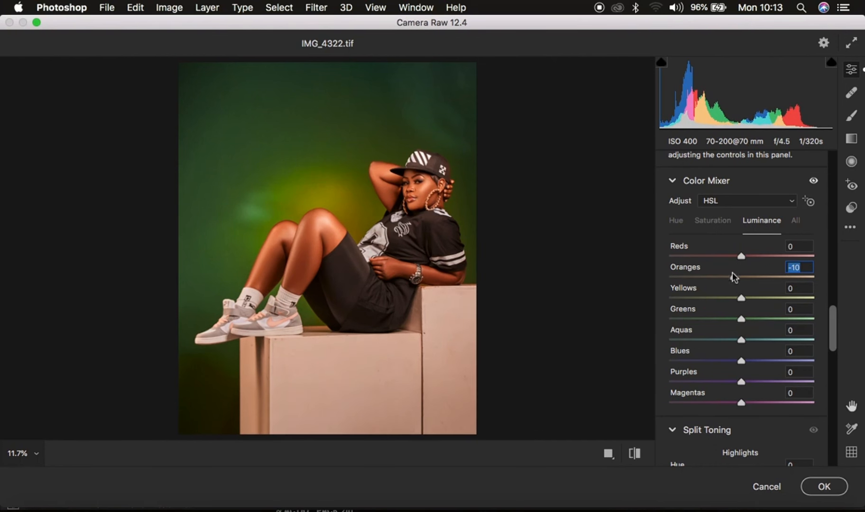
Raise the Basic Contrast to +6 in Camera Raw and compare the portrait before and after the adjustments.
scroll(763, 279, "up", 15)
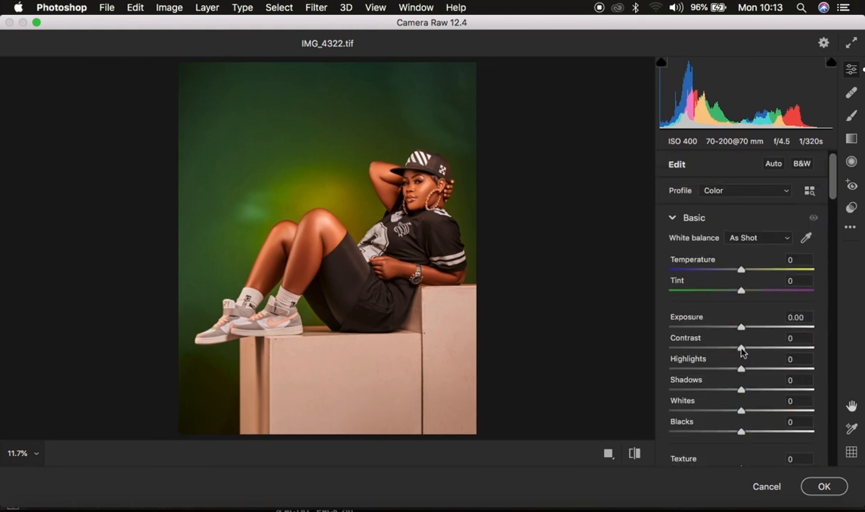
left_click_drag(741, 348, 744, 347)
scroll(741, 369, "down", 3)
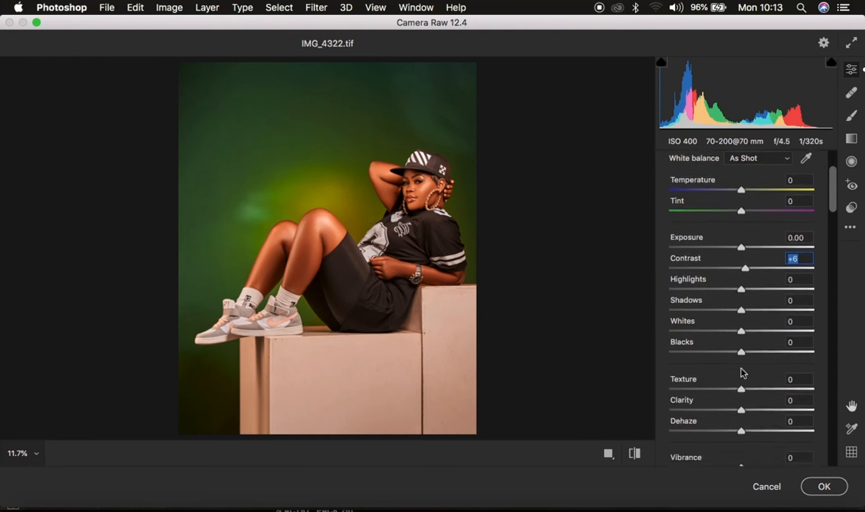
type("0")
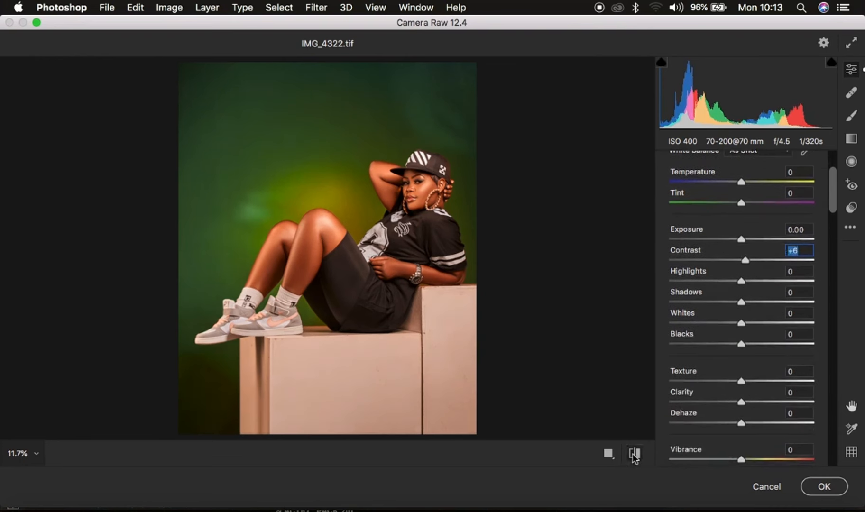
left_click(634, 458)
left_click(635, 458)
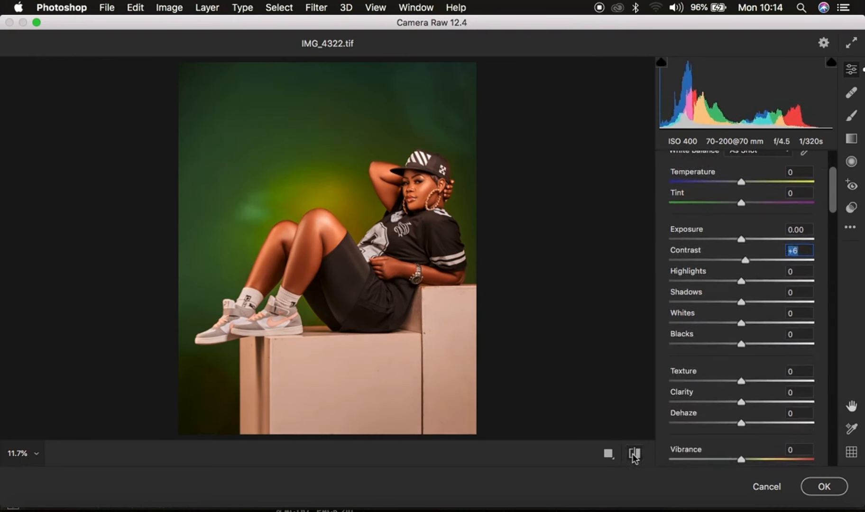
Set the Yellows hue to +3 in the HSL Color Mixer and apply the Camera Raw adjustments to the layer.
scroll(758, 370, "down", 10)
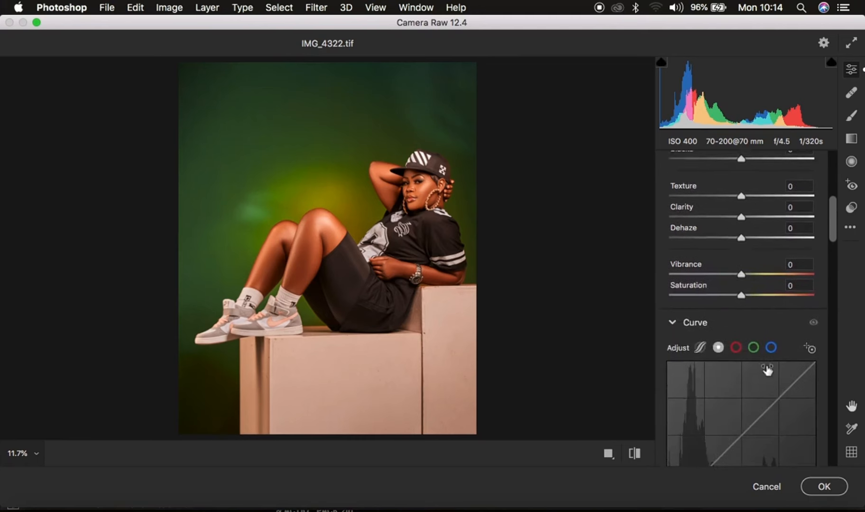
scroll(766, 368, "down", 10)
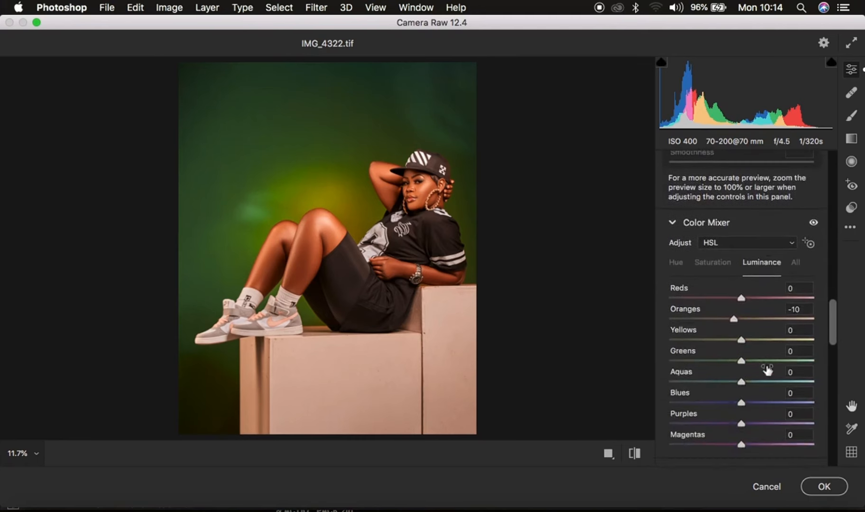
left_click(676, 262)
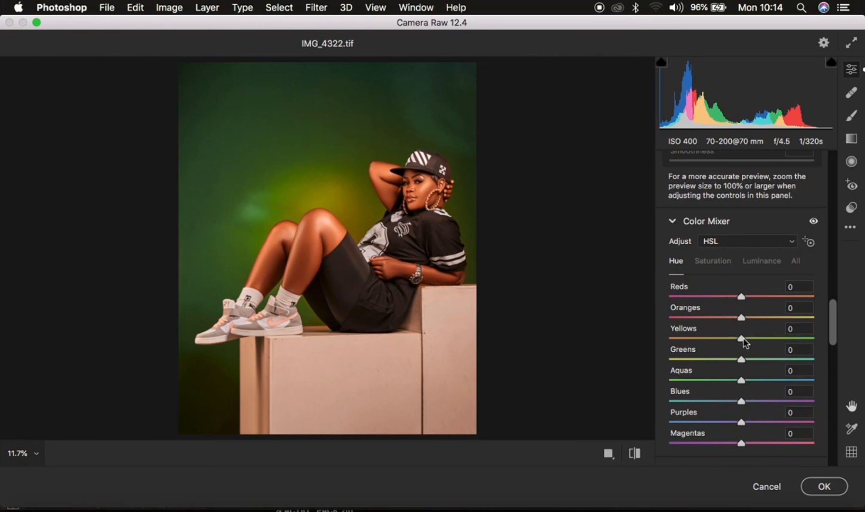
left_click_drag(742, 339, 745, 339)
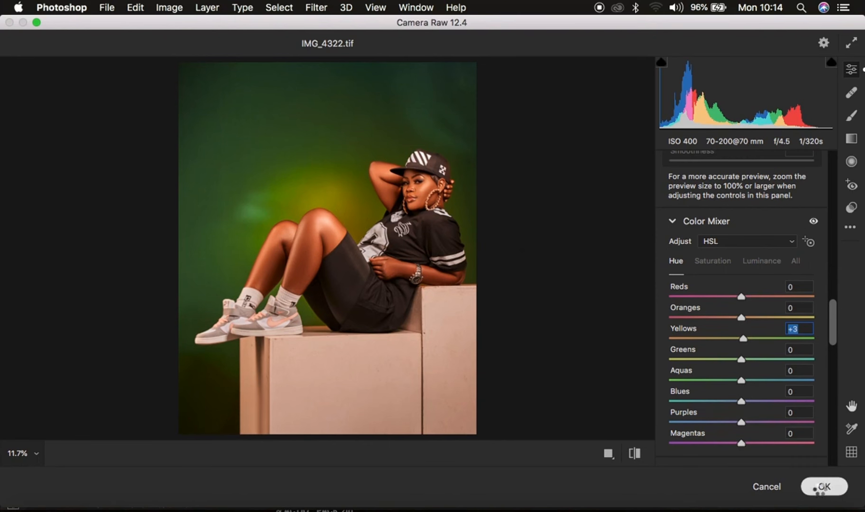
left_click(822, 487)
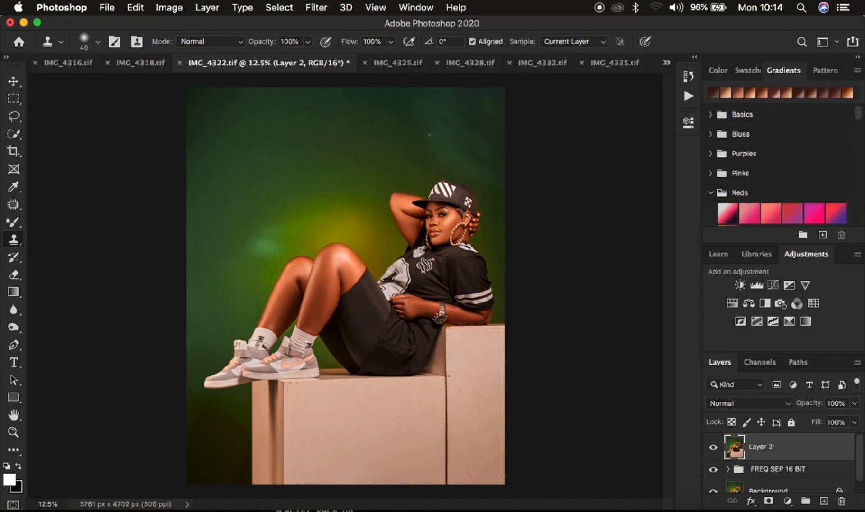
Patch the pale spot in the green backdrop beside the raised knees with cleaner background using the Patch tool, then deselect.
left_click(14, 204)
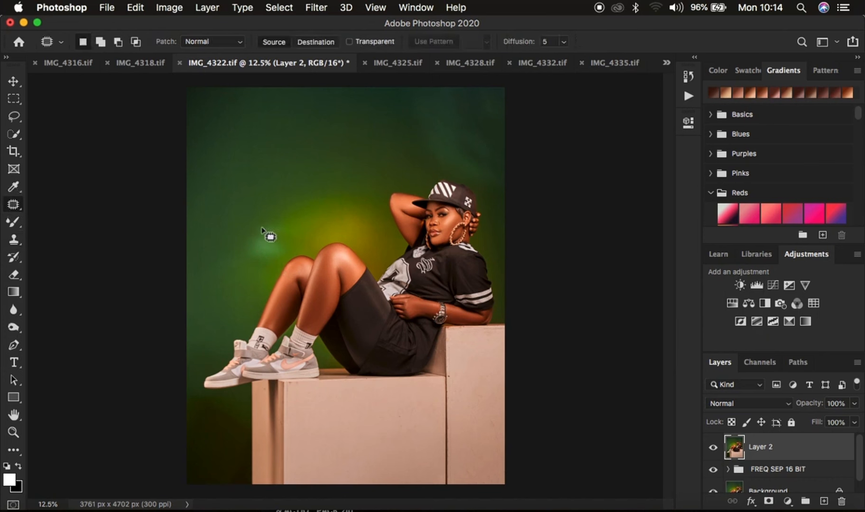
mouse_move(268, 225)
left_mouse_down()
mouse_move(256, 236)
mouse_move(262, 257)
mouse_move(279, 246)
mouse_move(280, 230)
mouse_move(275, 244)
left_mouse_up()
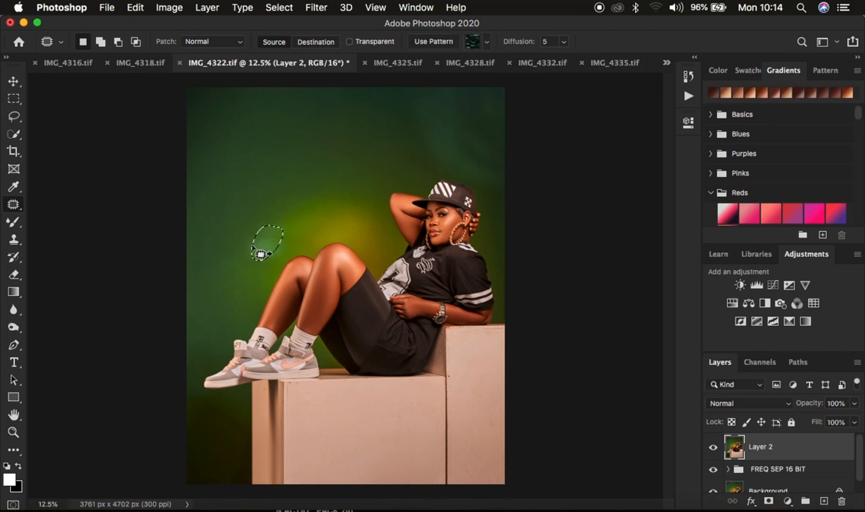
left_click_drag(272, 234, 313, 214)
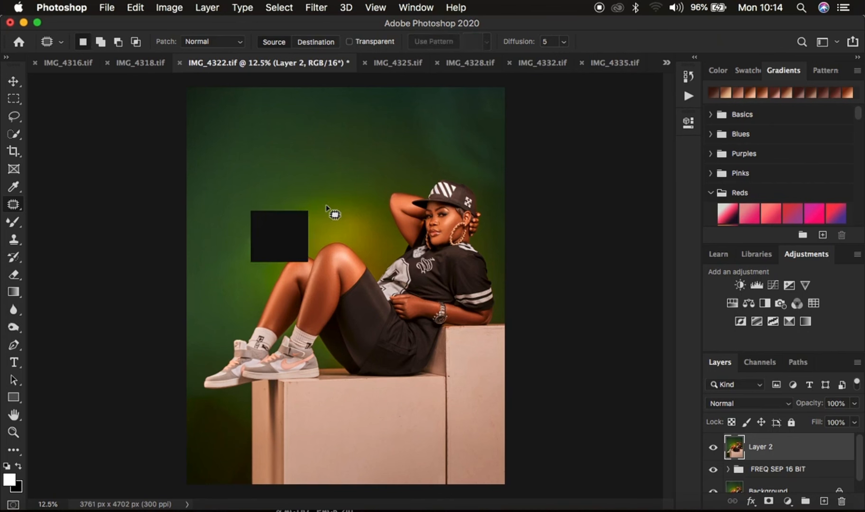
key("super+d")
key("super+minus")
key("super+plus")
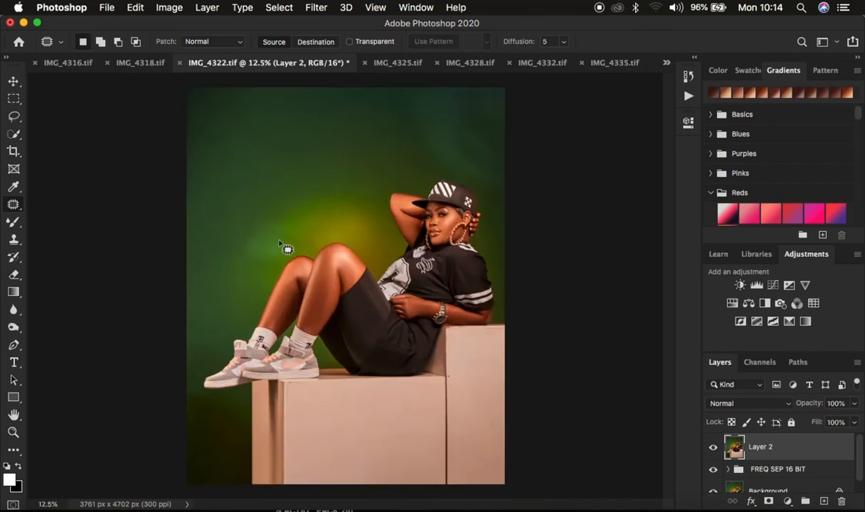
Patch the remaining pale area beside the knees again from the backdrop above it and clear the selection.
mouse_move(286, 247)
left_mouse_down()
mouse_move(283, 227)
mouse_move(265, 250)
mouse_move(303, 227)
mouse_move(293, 247)
left_mouse_up()
mouse_move(288, 235)
left_mouse_down()
mouse_move(311, 221)
mouse_move(261, 226)
mouse_move(254, 262)
mouse_move(282, 222)
mouse_move(269, 230)
mouse_move(306, 212)
left_mouse_up()
key("super+d")
key("super+d")
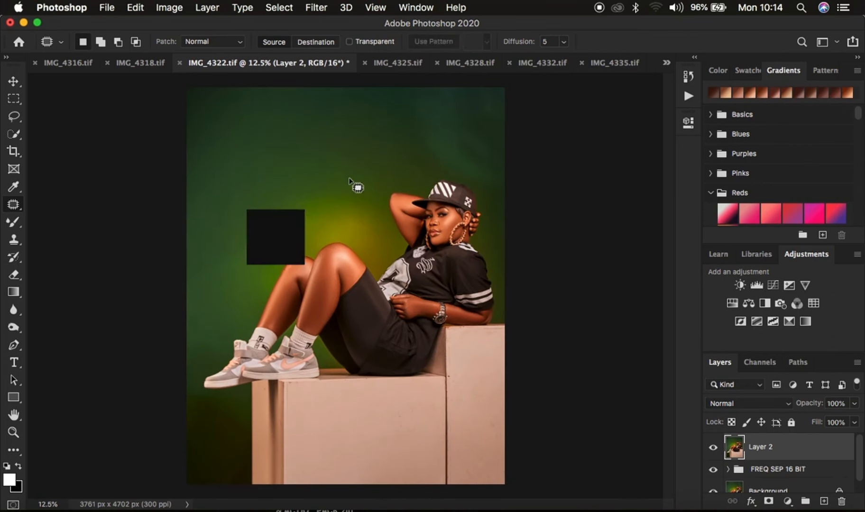
key("super+minus")
key("super+equal")
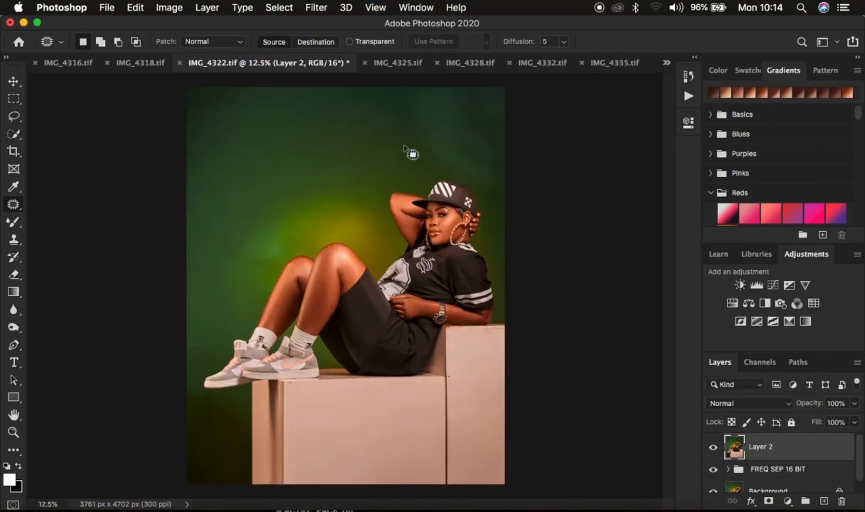
Patch the uneven bluish area in the backdrop's upper-right corner with smoother background from beside it.
mouse_move(461, 95)
left_mouse_down()
mouse_move(451, 122)
mouse_move(507, 91)
mouse_move(466, 92)
left_mouse_up()
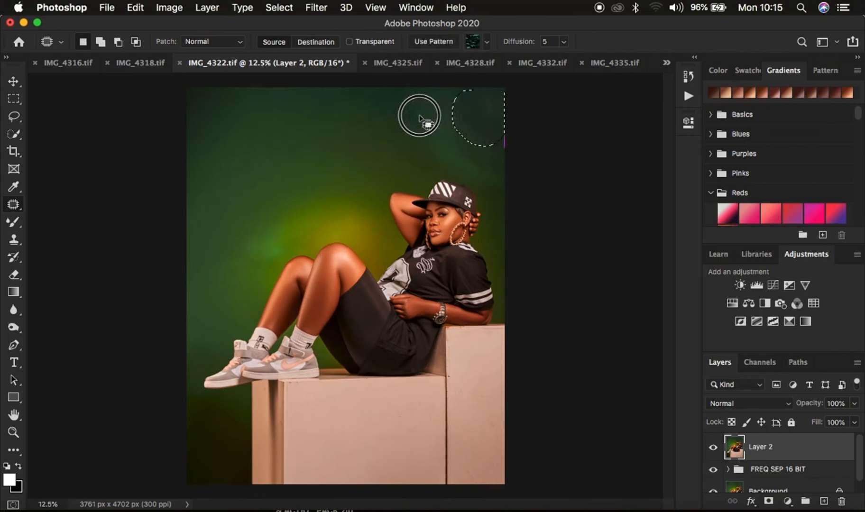
mouse_move(492, 131)
left_mouse_down()
mouse_move(433, 145)
mouse_move(486, 169)
mouse_move(485, 137)
mouse_move(415, 145)
left_mouse_up()
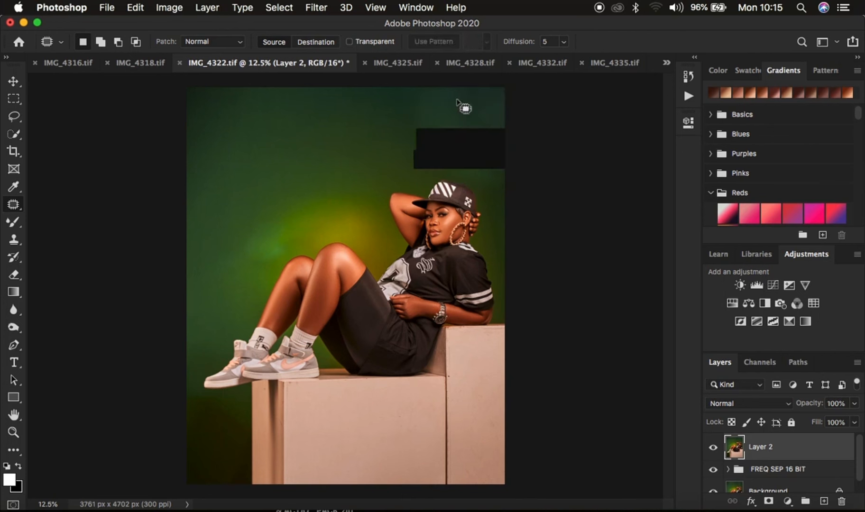
key("super+minus")
key("super+plus")
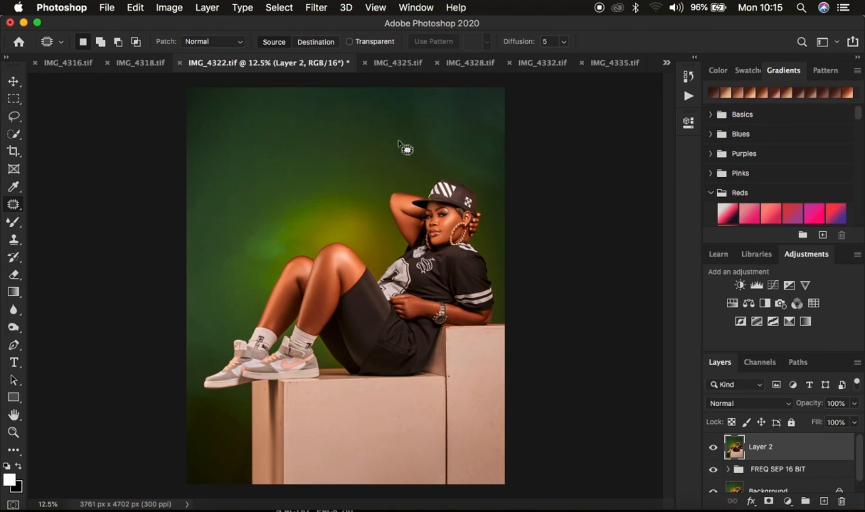
Blend the backdrop's uneven tones with an enlarged Mixer Brush in both upper corners and around the yellow glow beside the knees.
left_click(14, 222)
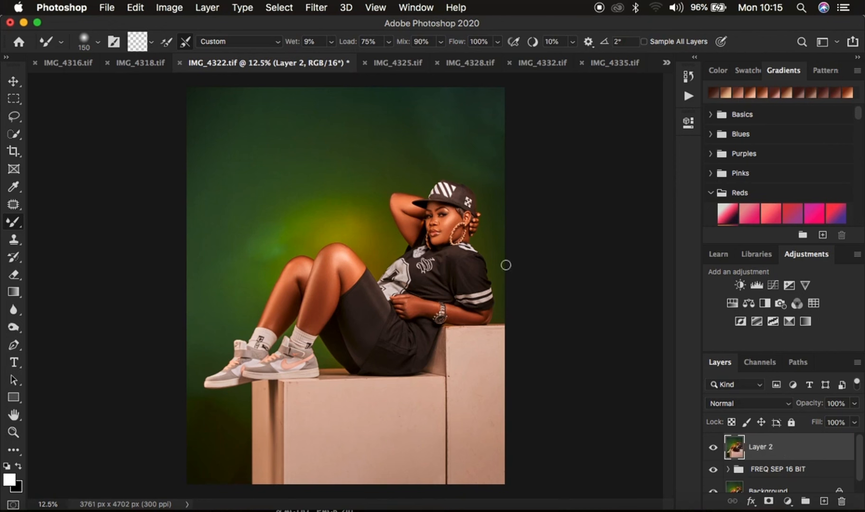
key("bracketright")
key("bracketright")
key("bracketright")
key("bracketright")
key("bracketright")
mouse_move(243, 103)
left_mouse_down()
mouse_move(209, 132)
mouse_move(211, 101)
mouse_move(229, 110)
mouse_move(206, 132)
mouse_move(207, 101)
mouse_move(240, 146)
mouse_move(227, 180)
mouse_move(257, 193)
mouse_move(296, 156)
mouse_move(266, 136)
mouse_move(273, 124)
mouse_move(306, 142)
mouse_move(245, 109)
mouse_move(205, 116)
left_mouse_up()
mouse_move(249, 228)
left_mouse_down()
mouse_move(258, 260)
mouse_move(307, 219)
mouse_move(294, 218)
mouse_move(304, 218)
mouse_move(283, 226)
mouse_move(268, 249)
mouse_move(319, 215)
mouse_move(284, 227)
mouse_move(306, 215)
mouse_move(272, 231)
mouse_move(347, 214)
left_mouse_up()
mouse_move(449, 119)
left_mouse_down()
mouse_move(475, 104)
mouse_move(491, 135)
left_mouse_up()
mouse_move(421, 121)
left_mouse_down()
mouse_move(428, 112)
mouse_move(448, 130)
mouse_move(438, 141)
mouse_move(462, 151)
mouse_move(455, 138)
mouse_move(477, 146)
left_mouse_up()
mouse_move(456, 117)
left_mouse_down()
mouse_move(433, 113)
mouse_move(470, 105)
mouse_move(449, 101)
mouse_move(434, 142)
mouse_move(450, 128)
mouse_move(477, 135)
mouse_move(497, 161)
mouse_move(492, 120)
mouse_move(431, 105)
mouse_move(407, 126)
left_mouse_up()
mouse_move(294, 214)
left_mouse_down()
mouse_move(283, 238)
mouse_move(315, 217)
mouse_move(369, 227)
mouse_move(274, 236)
mouse_move(283, 252)
left_mouse_up()
Enlarge the Mixer Brush to 800 px and smooth the backdrop above the cap toward the photo's upper-right corner.
key("bracketright")
key("bracketright")
key("bracketright")
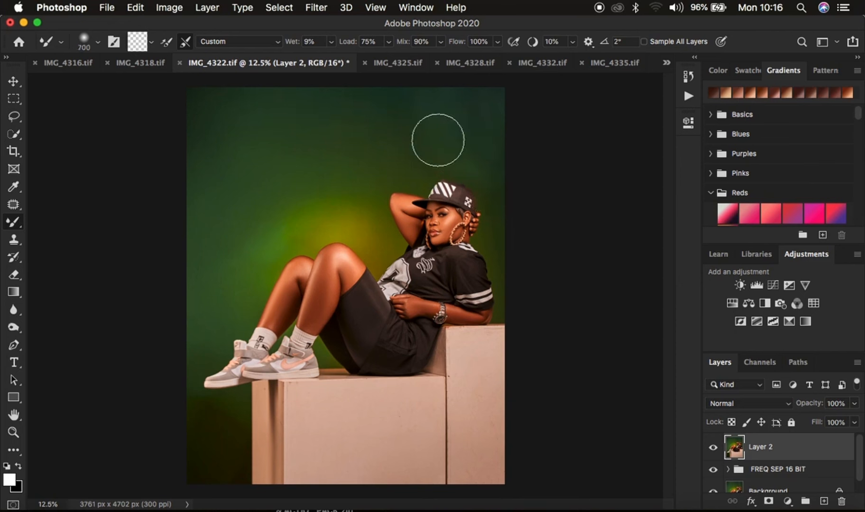
key("bracketright")
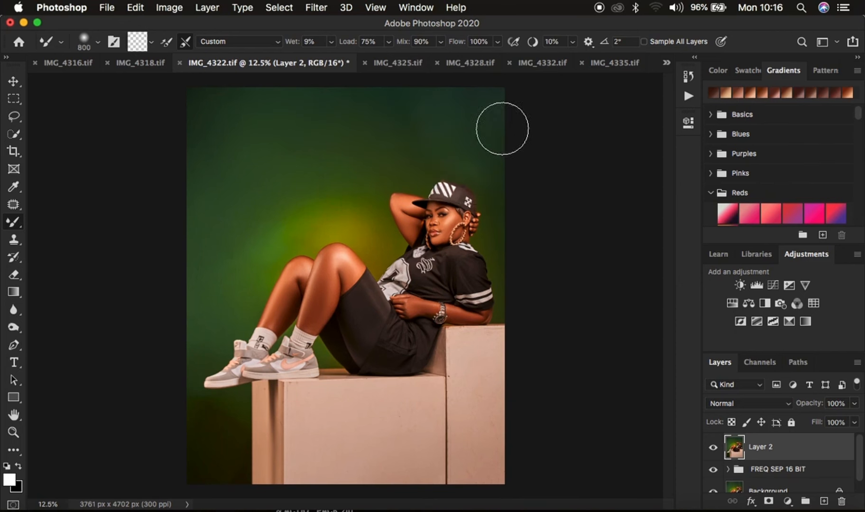
mouse_move(454, 142)
left_mouse_down()
mouse_move(439, 106)
mouse_move(437, 140)
mouse_move(469, 132)
left_mouse_up()
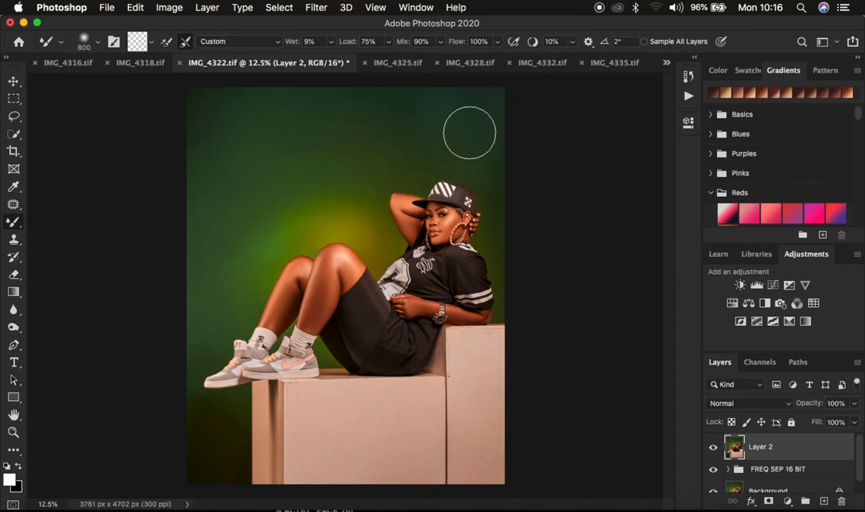
Reduce the Mixer Brush to 250 px and blend the backdrop in the lower-left corner, beside the cap and in the upper-left corner.
key("bracketleft")
key("bracketleft")
key("bracketleft")
key("bracketleft")
key("bracketleft")
key("bracketleft")
left_click_drag(227, 457, 197, 448)
left_click_drag(495, 168, 487, 174)
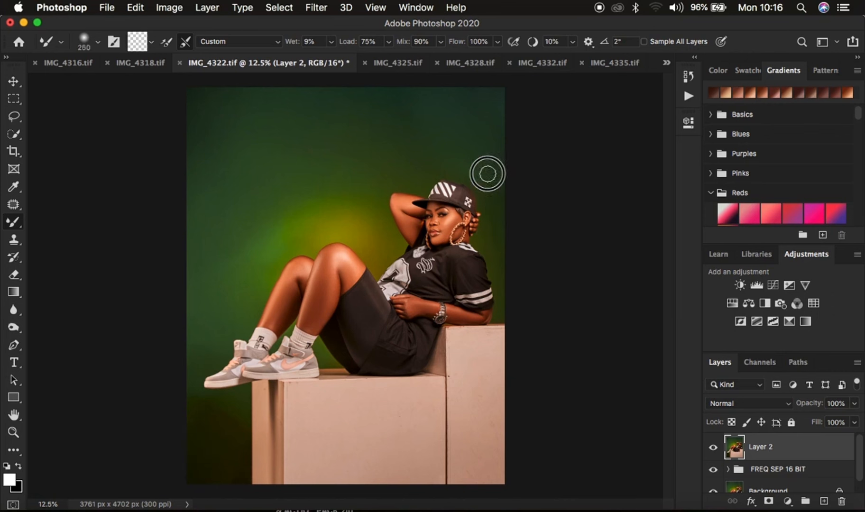
left_click(193, 90)
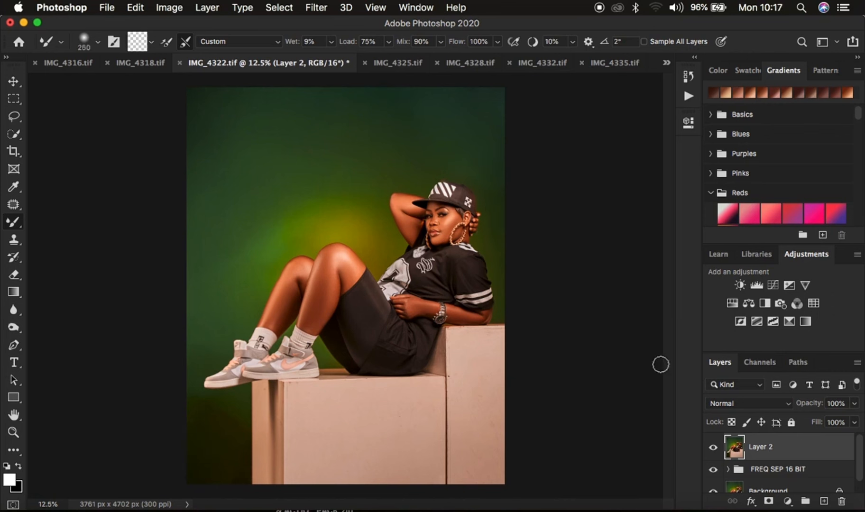
Toggle the visibility of Layer 2 to compare the backdrop cleanup and colour changes with the earlier version.
left_click(713, 449)
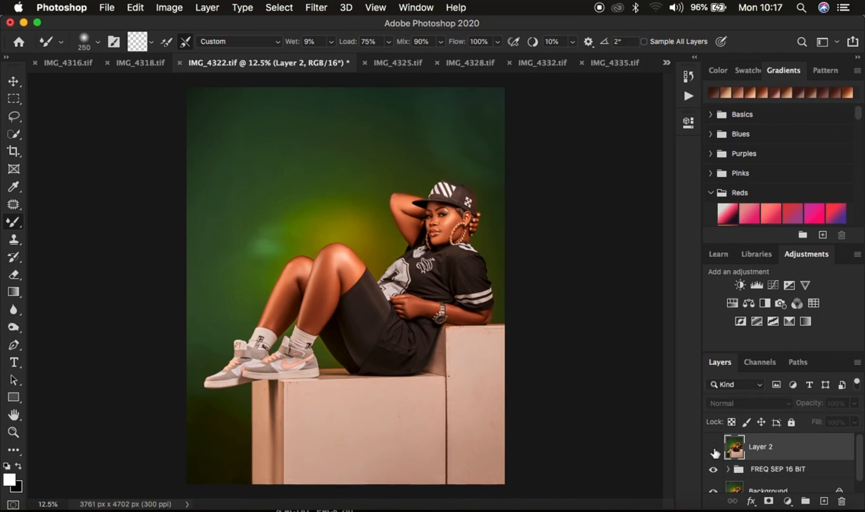
left_click(713, 448)
left_click(713, 449)
left_click(713, 449)
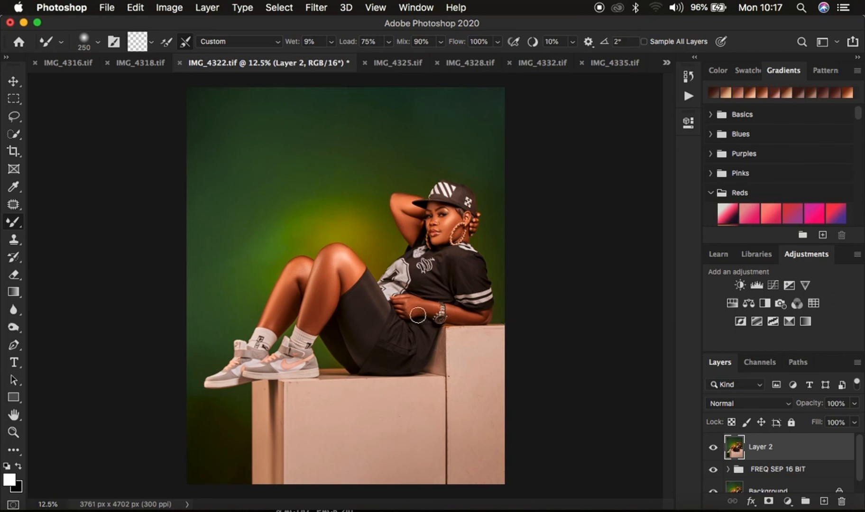
Add a Selective Color adjustment layer and set its Blacks to Cyan +8, Yellow -5 and Black +4 percent.
left_click(789, 501)
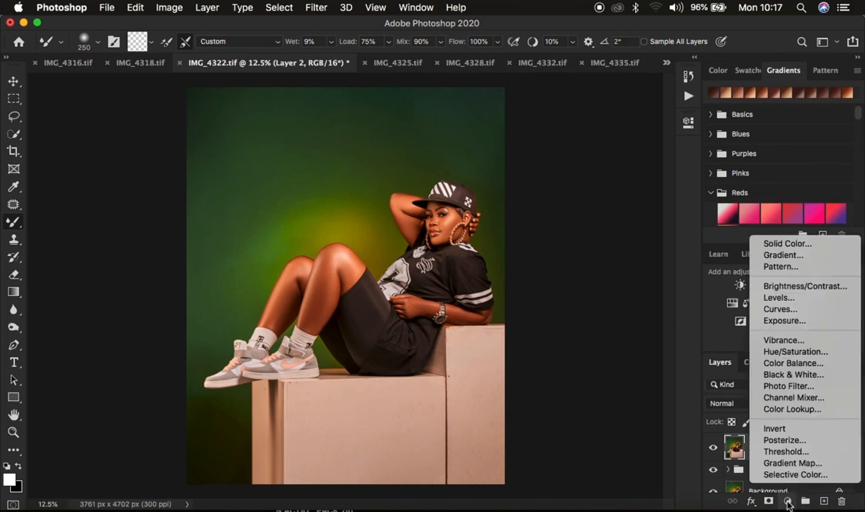
left_click(788, 473)
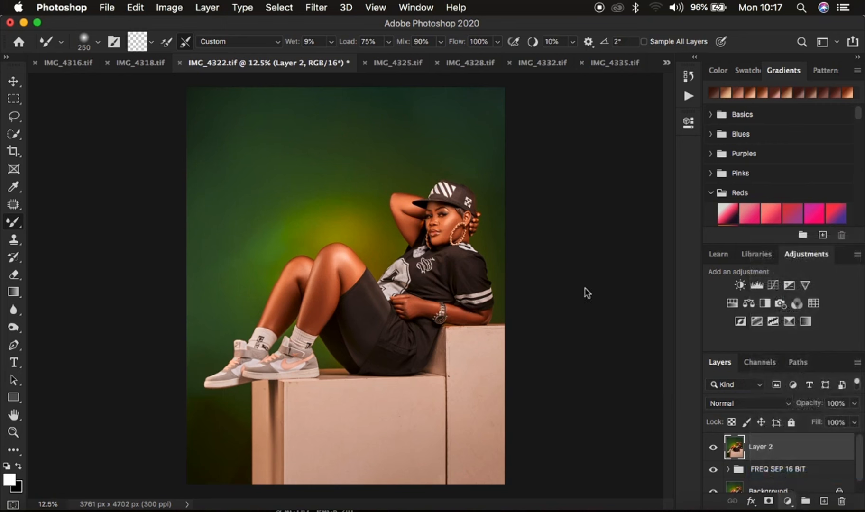
left_click(550, 178)
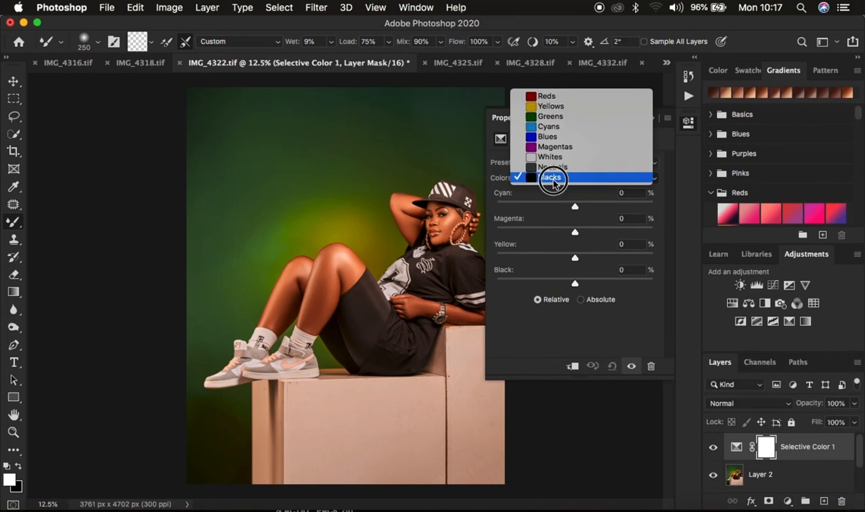
left_click(554, 177)
left_click_drag(575, 284, 579, 288)
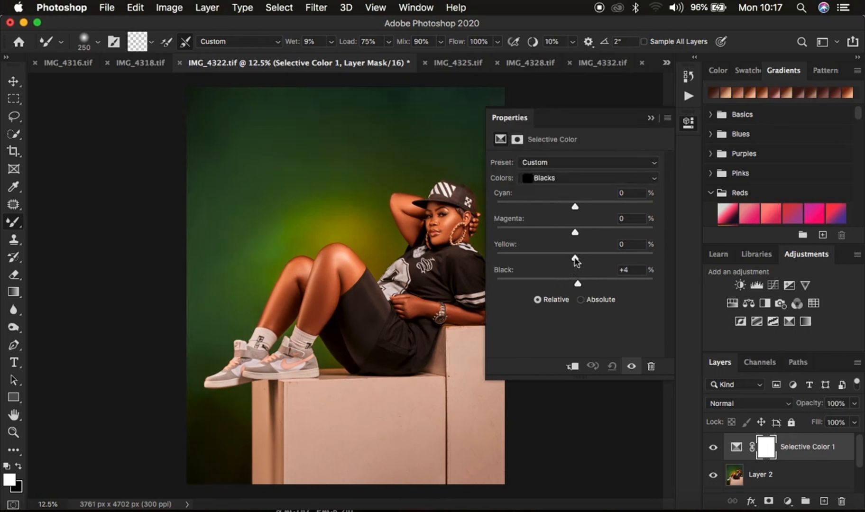
left_click_drag(574, 258, 571, 258)
left_click_drag(576, 209, 582, 210)
Toggle the Selective Color adjustment's visibility repeatedly to compare the image with and without the tinted blacks.
left_click(631, 366)
left_click(631, 366)
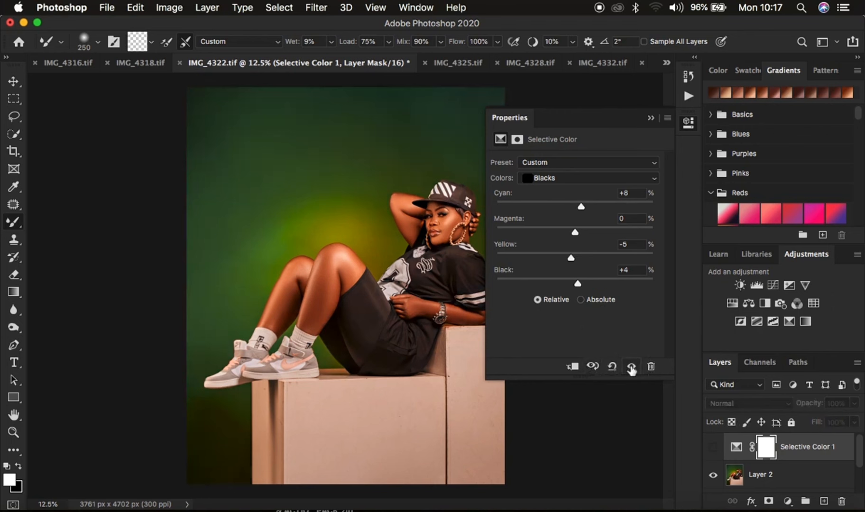
left_click(630, 366)
left_click(630, 366)
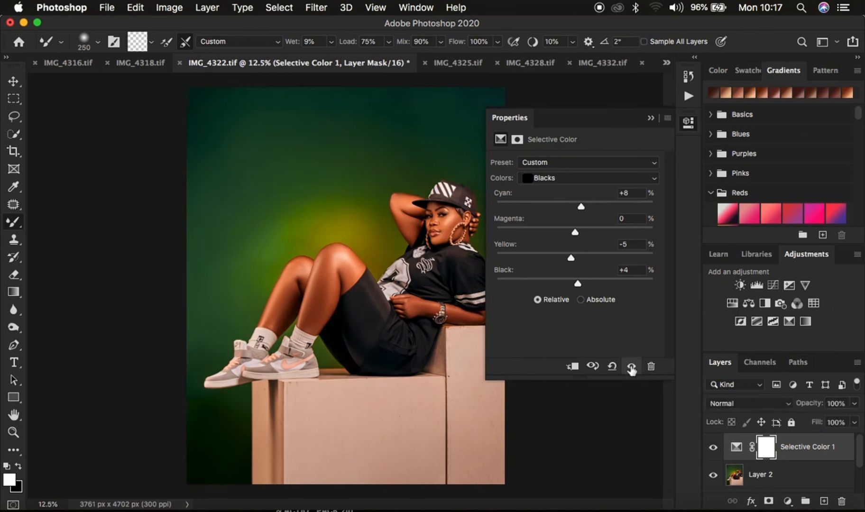
left_click(630, 366)
left_click(630, 366)
left_click(630, 366)
left_click(631, 366)
left_click(630, 366)
left_click(630, 366)
Set the Yellow amount of the Whites to -100 percent in the Selective Color adjustment.
left_click(552, 179)
left_click(552, 161)
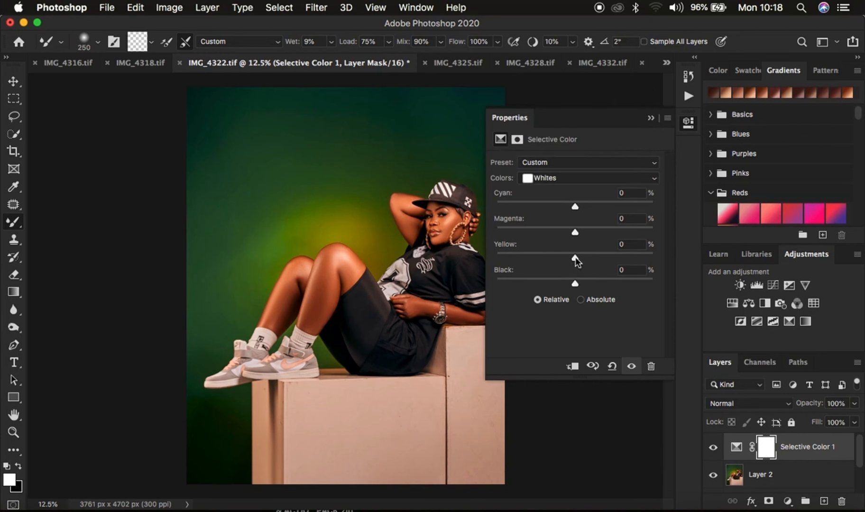
left_click(576, 260)
left_click_drag(576, 261, 458, 260)
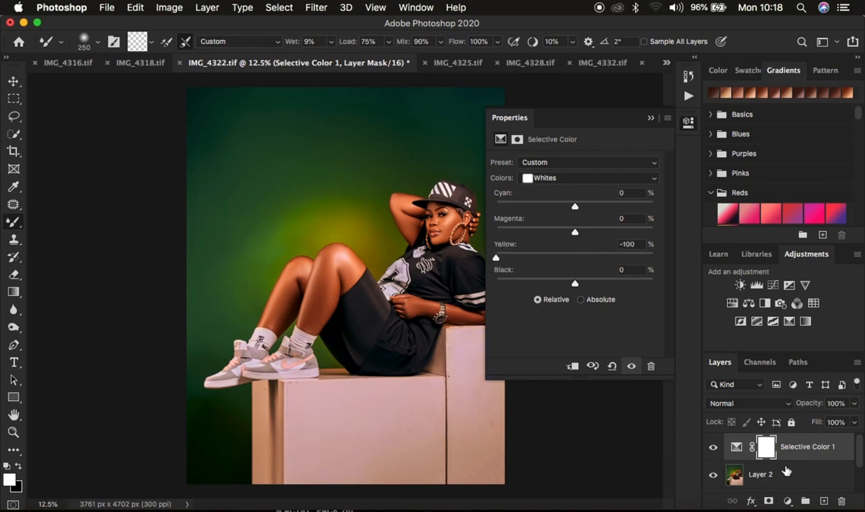
Add a second Selective Color adjustment layer and set the Yellow amount of its Whites to -100 percent.
left_click(787, 501)
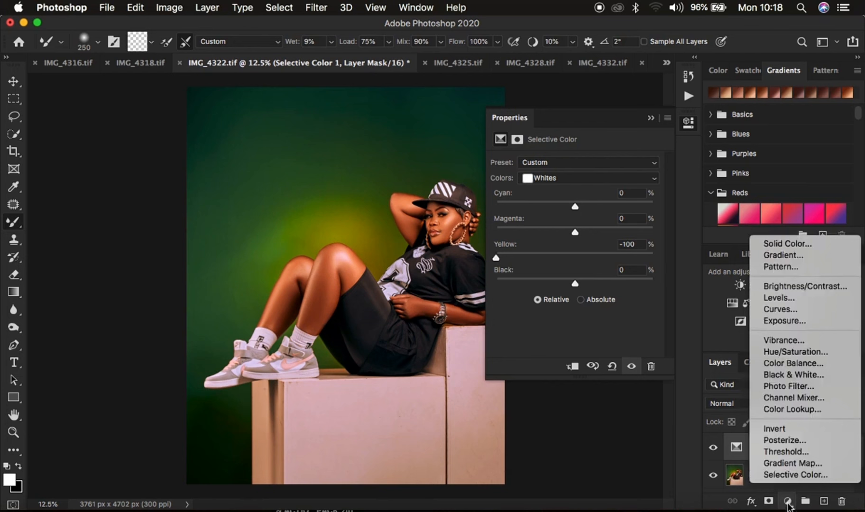
left_click(787, 475)
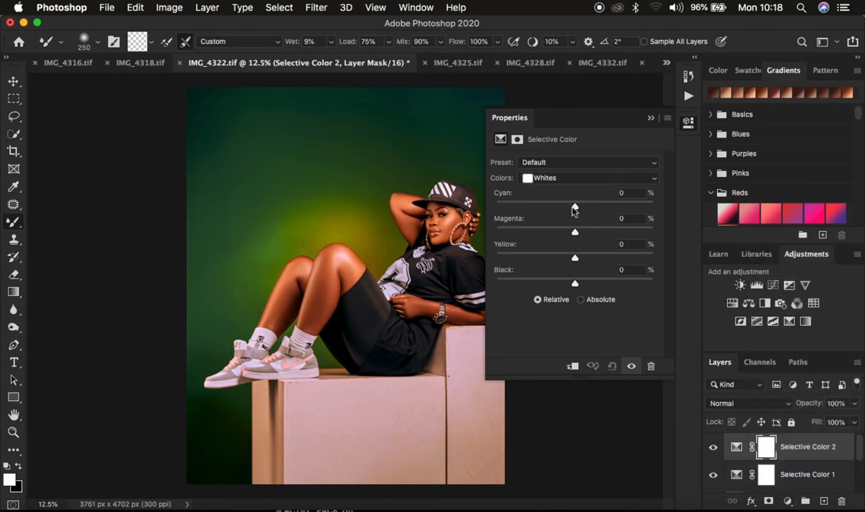
left_click_drag(575, 260, 433, 251)
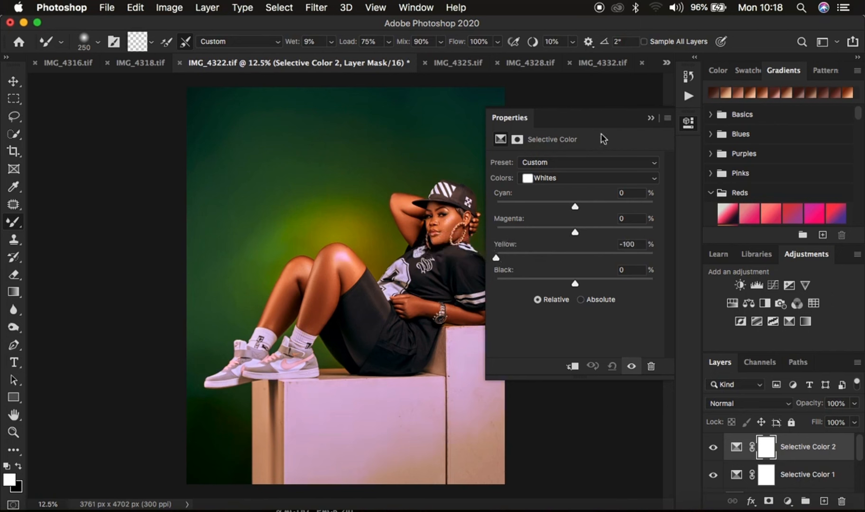
left_click(652, 120)
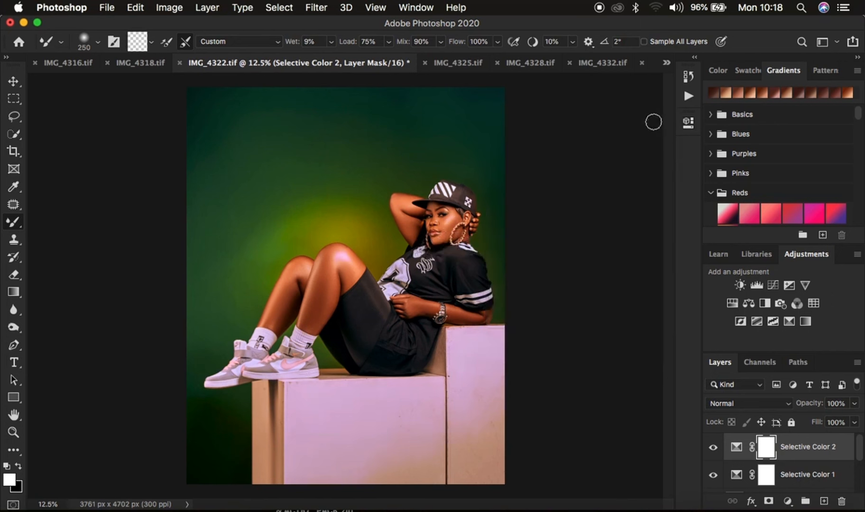
Add a Hue/Saturation adjustment layer with Saturation at -90 and invert its mask to black to hide the effect.
left_click(787, 503)
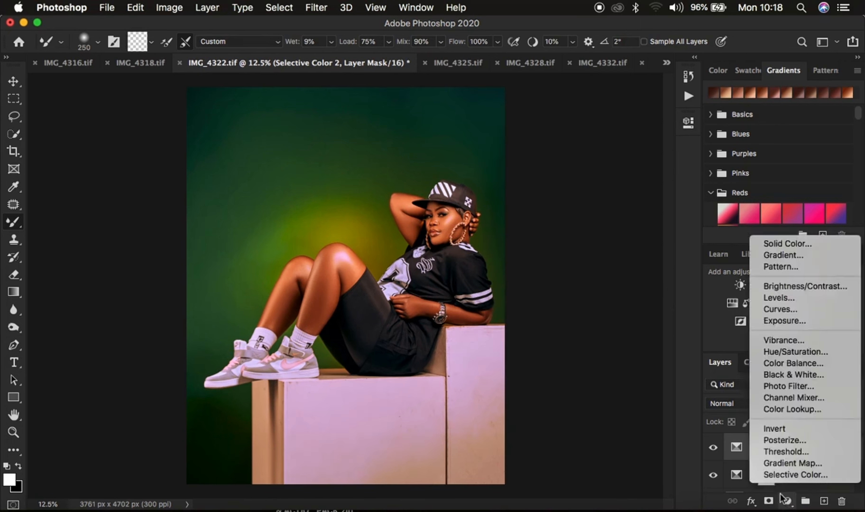
left_click(776, 351)
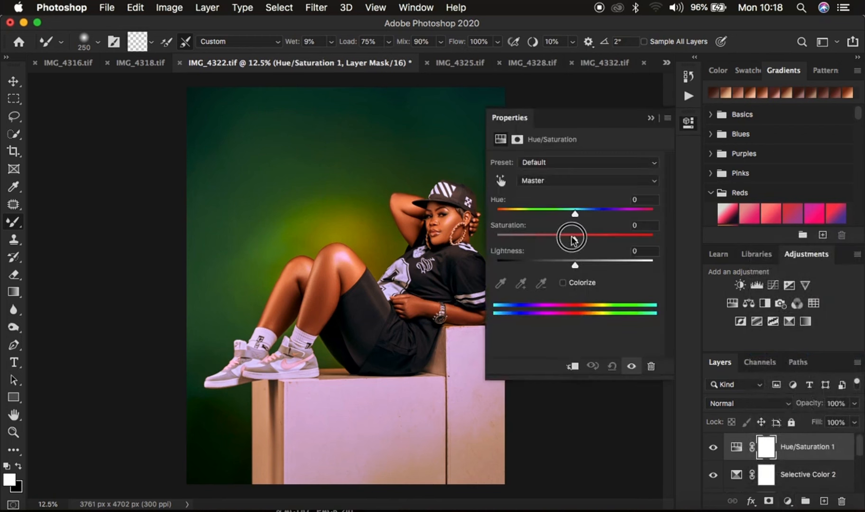
left_click_drag(572, 239, 504, 239)
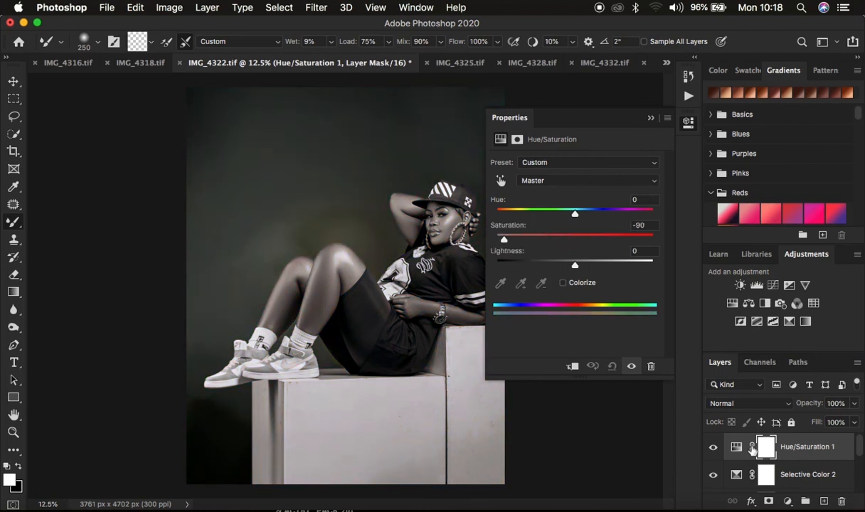
key("super+i")
left_click(651, 119)
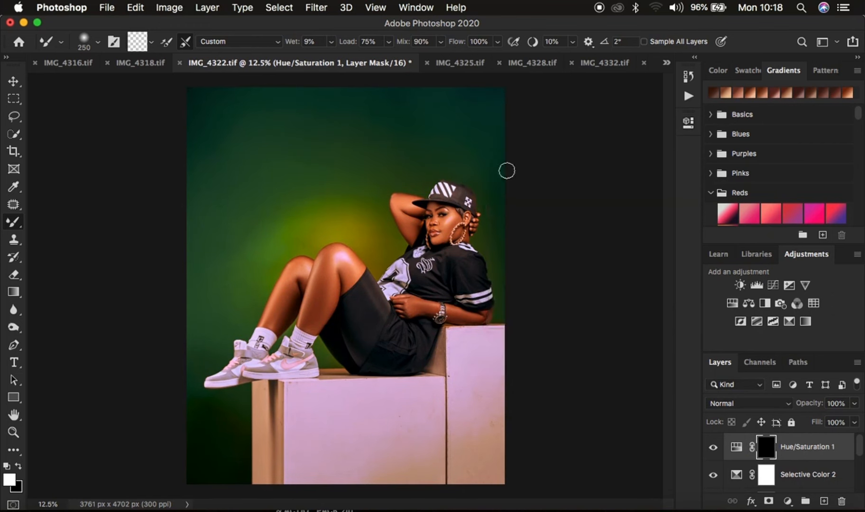
Switch to the regular Brush tool with 0% hardness and keep white as the foreground colour.
right_click(15, 226)
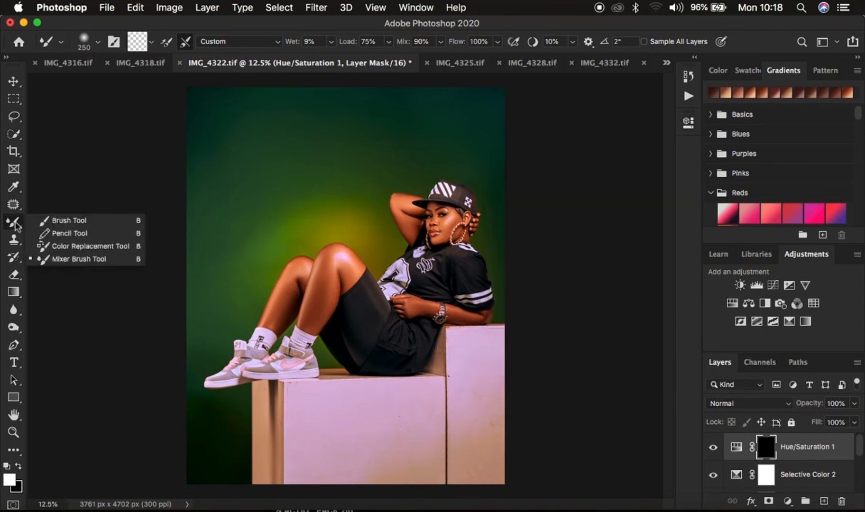
left_click(59, 219)
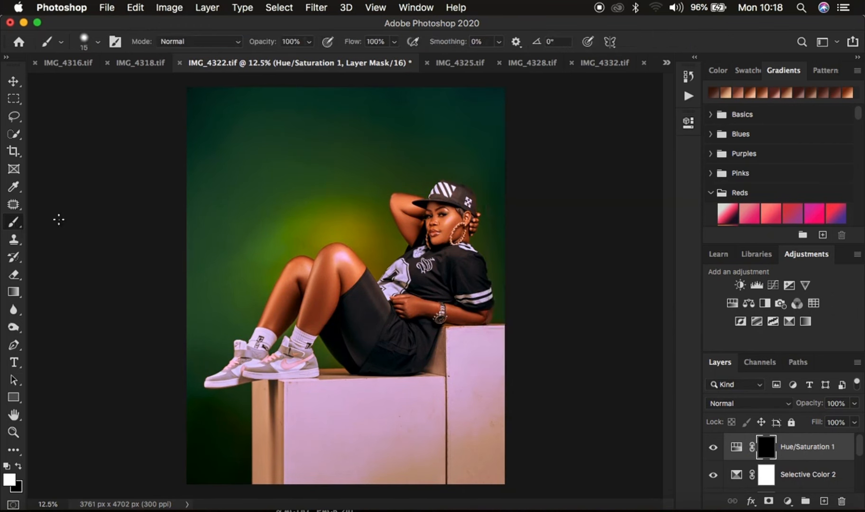
left_click(98, 42)
left_click_drag(110, 113, 41, 117)
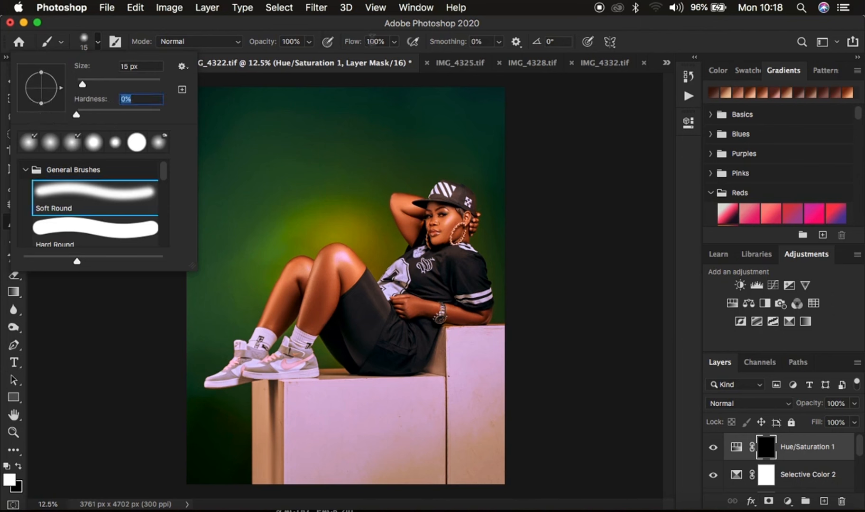
left_click(548, 123)
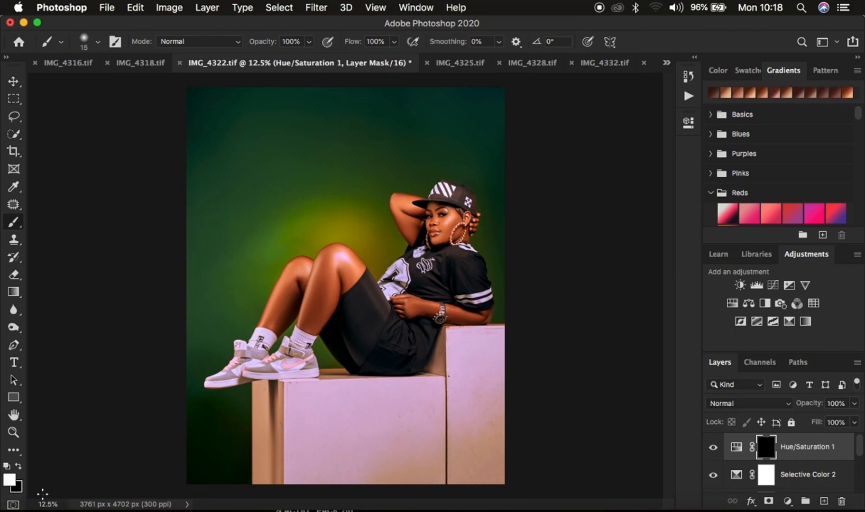
key("x")
key("x")
key("x")
key("x")
Paint white over both of the model's eyes on the Hue/Saturation mask to desaturate them.
key("super+equal")
key("super+equal")
key("super+equal")
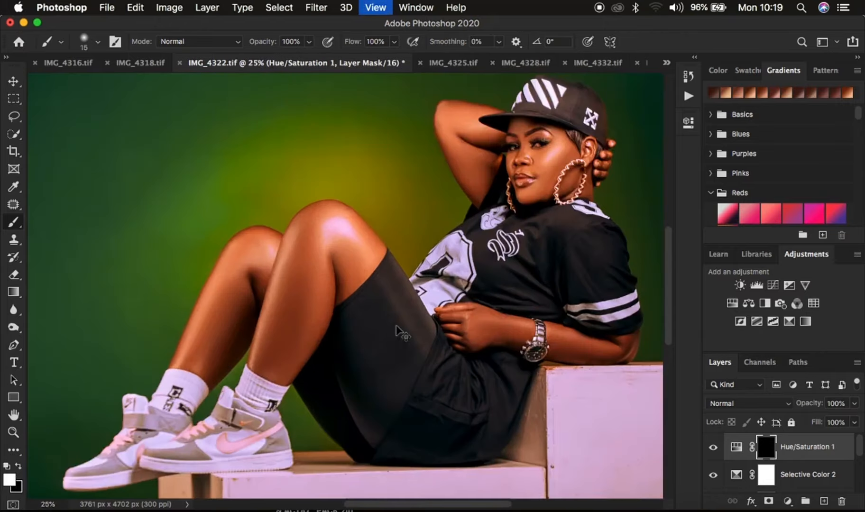
key("super+equal")
key("super+equal")
key("super+equal")
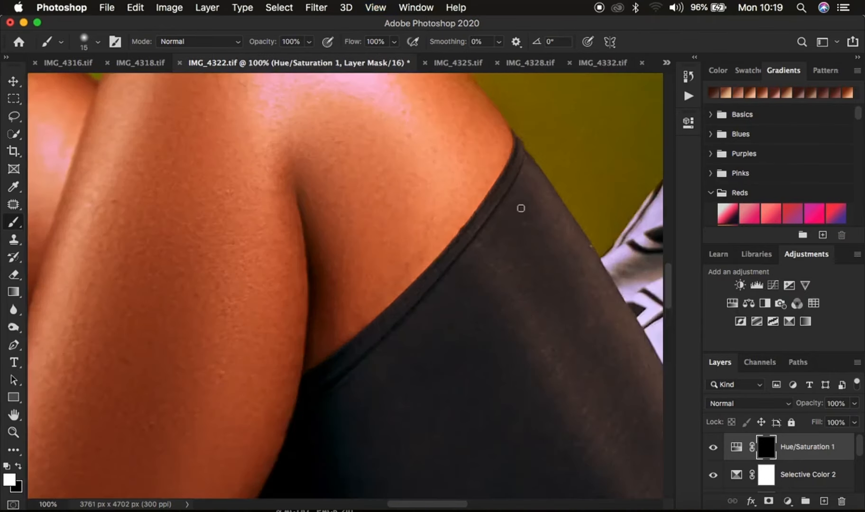
scroll(521, 208, "up", 15)
scroll(520, 208, "right", 10)
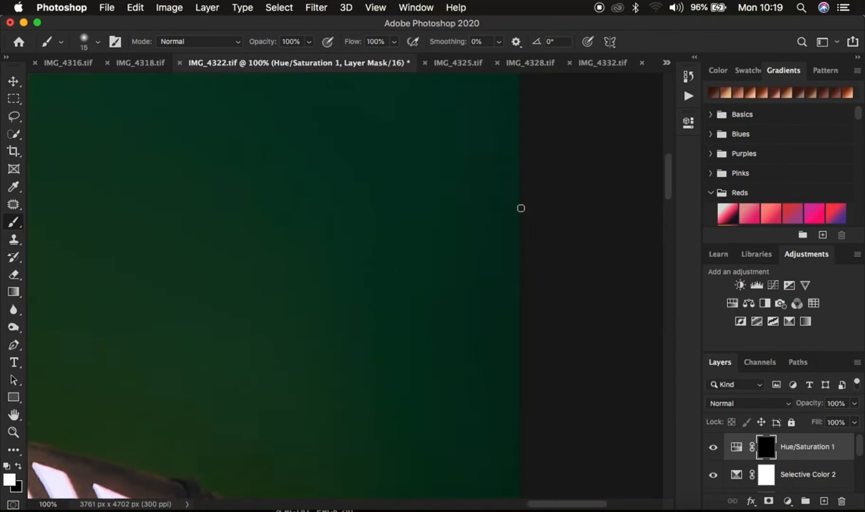
scroll(521, 208, "down", 8)
scroll(520, 208, "left", 5)
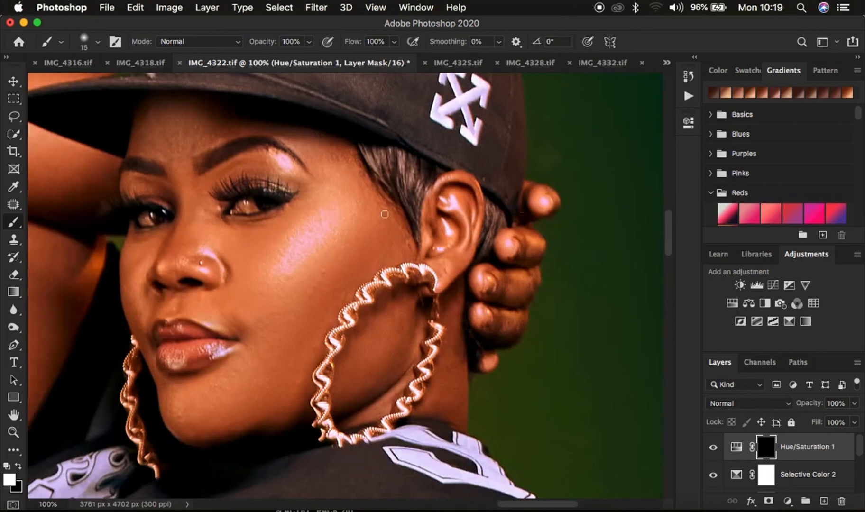
mouse_move(261, 206)
left_mouse_down()
mouse_move(240, 202)
mouse_move(263, 205)
left_mouse_up()
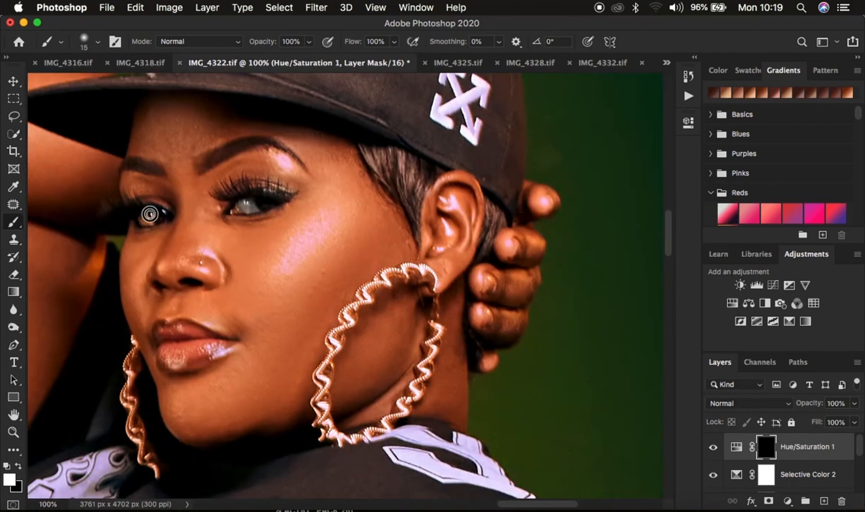
mouse_move(148, 213)
left_mouse_down()
mouse_move(141, 216)
mouse_move(148, 214)
left_mouse_up()
Compare the finished retouch with the original by repeatedly showing only the Background layer and restoring all layers.
key("super+minus")
key("super+minus")
key("super+minus")
key("super+minus")
key("super+minus")
key("super+minus")
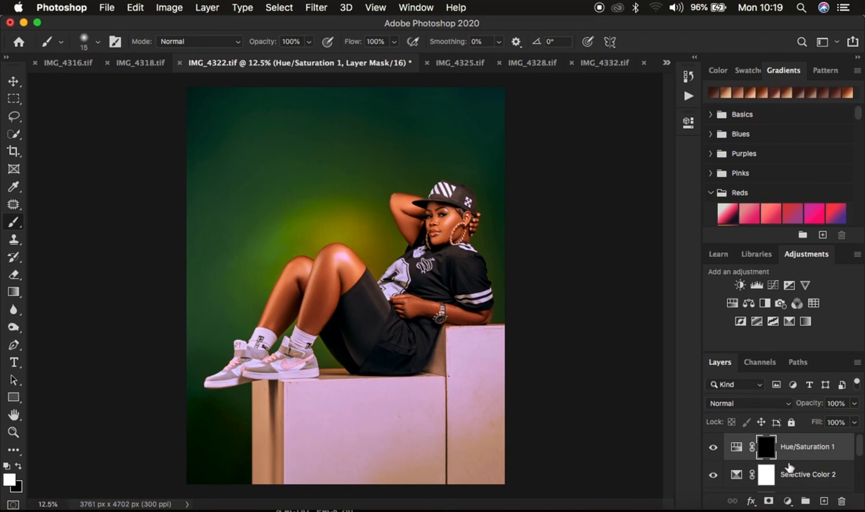
scroll(790, 467, "down", 5)
left_click(713, 481, "alt")
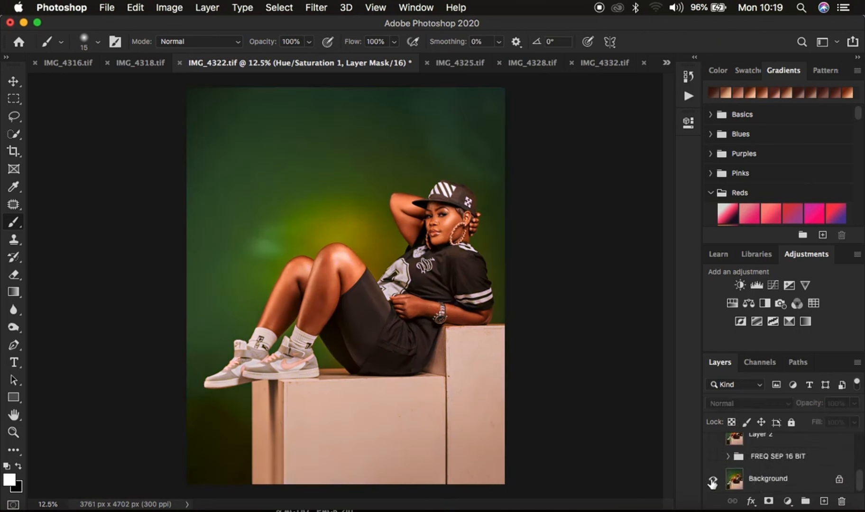
left_click(712, 481, "alt")
left_click(713, 481, "alt")
left_click(712, 481, "alt")
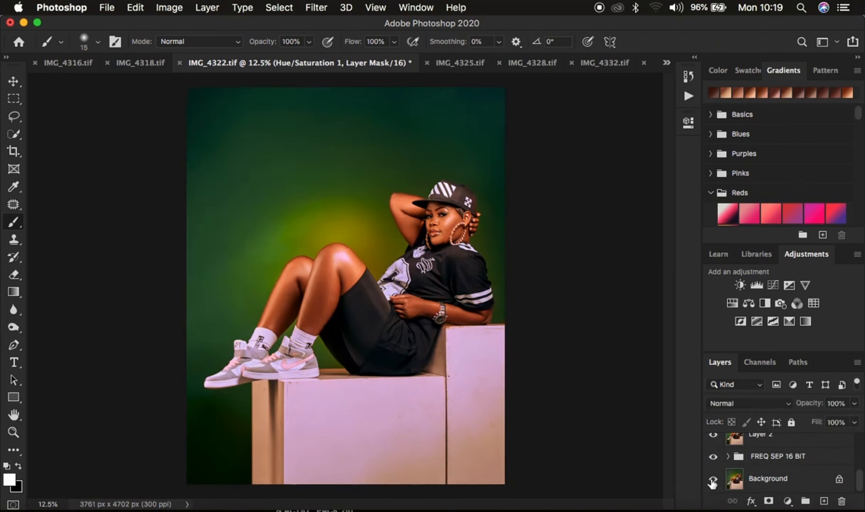
left_click(713, 481, "alt")
left_click(712, 481, "alt")
left_click(712, 481, "alt")
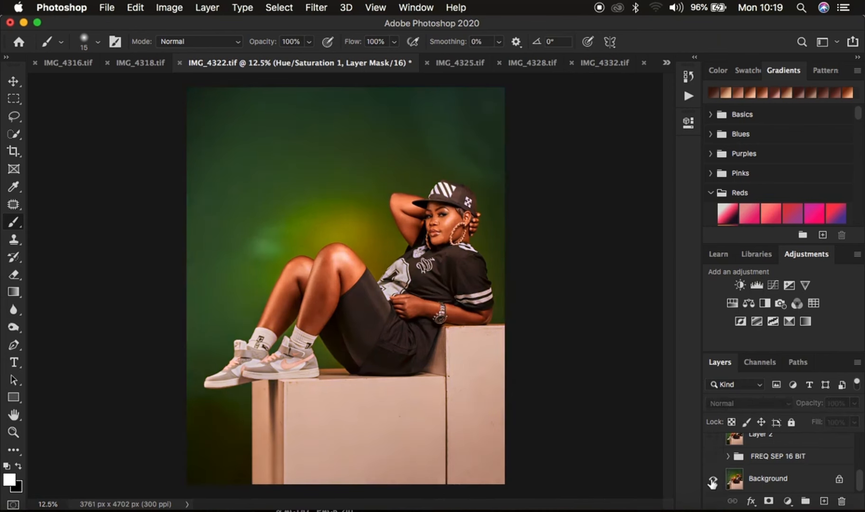
left_click(712, 481, "alt")
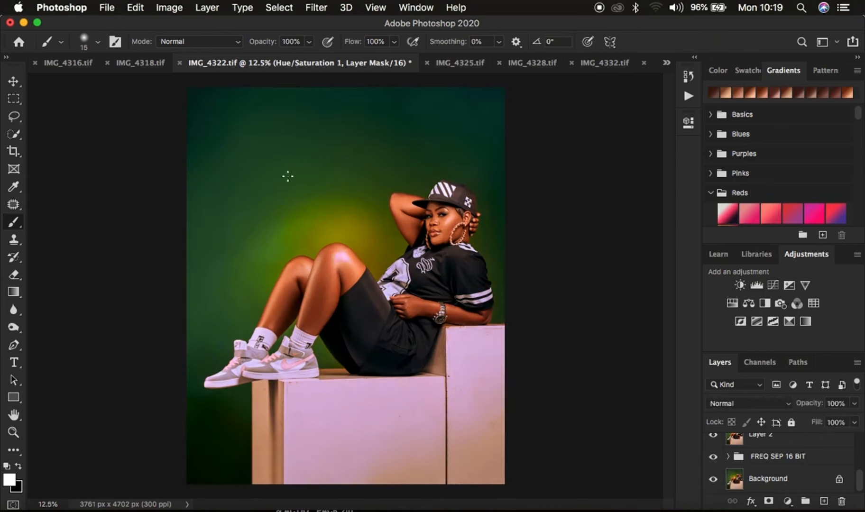
Configure a JPG export with Bicubic Sharper resampling and an embedded color profile, and cancel it without exporting.
left_click(109, 7)
mouse_move(261, 198)
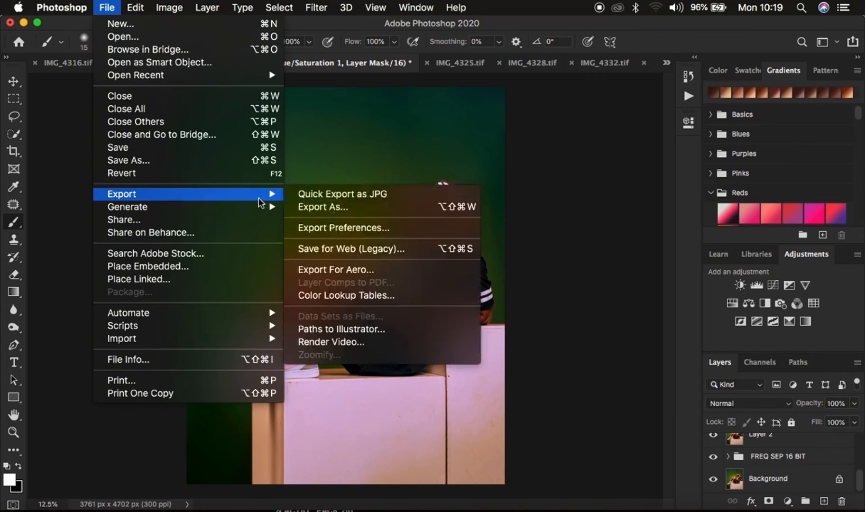
left_click(353, 207)
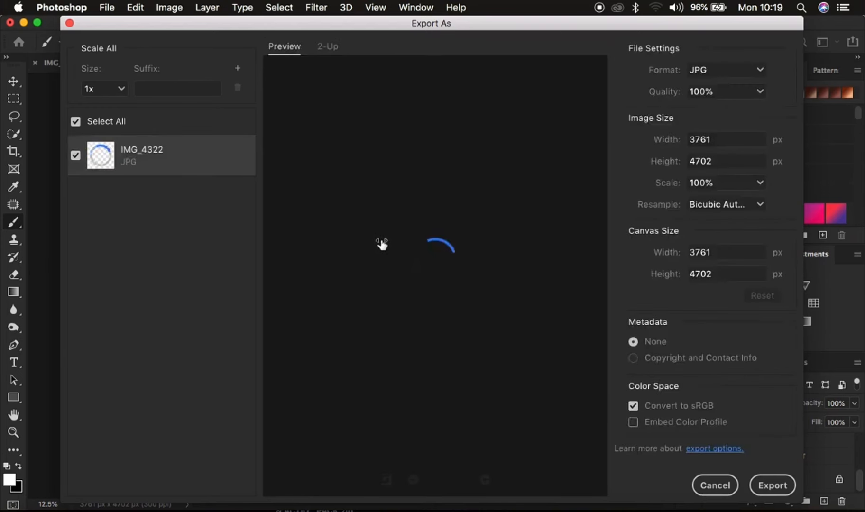
left_click(704, 72)
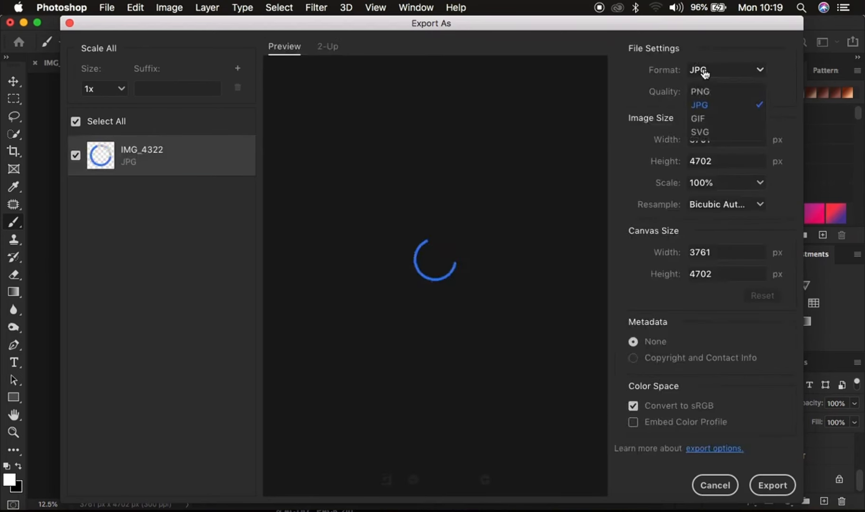
left_click(704, 71)
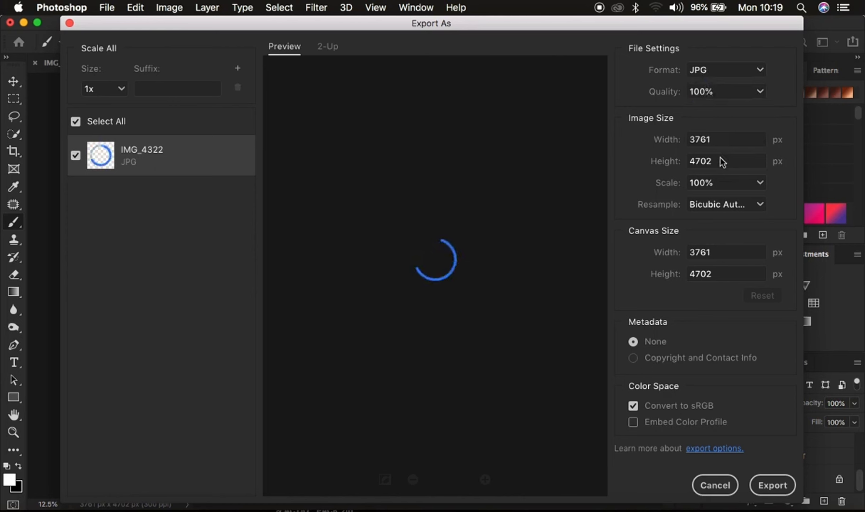
left_click(714, 208)
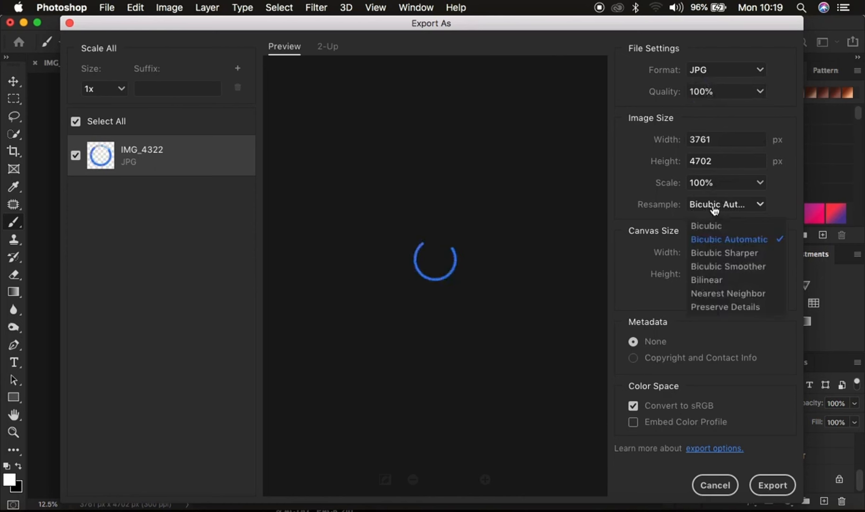
left_click(718, 251)
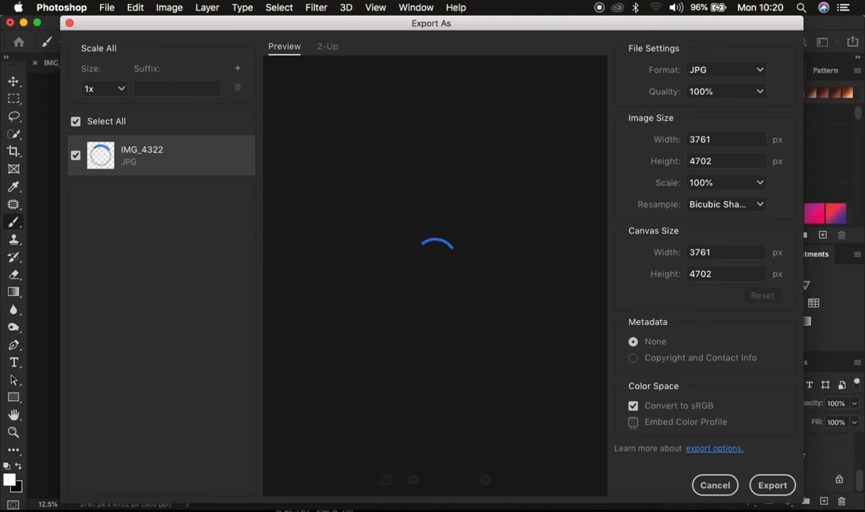
left_click(632, 422)
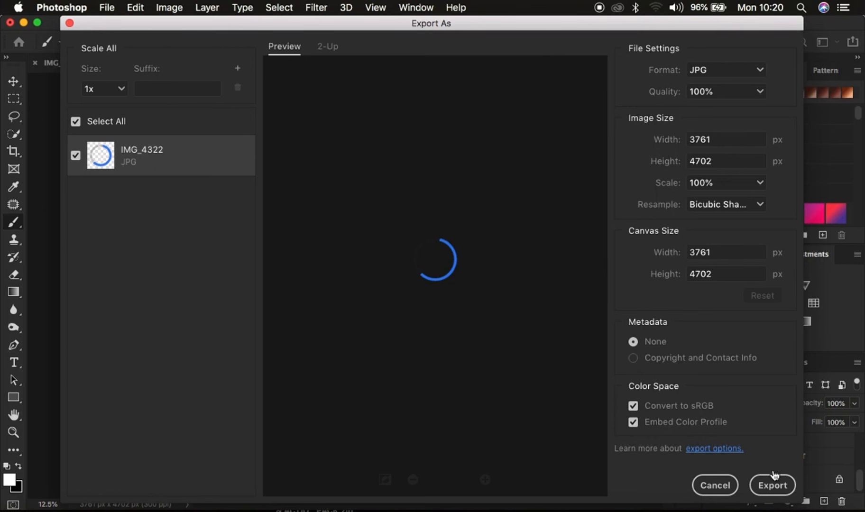
left_click(711, 486)
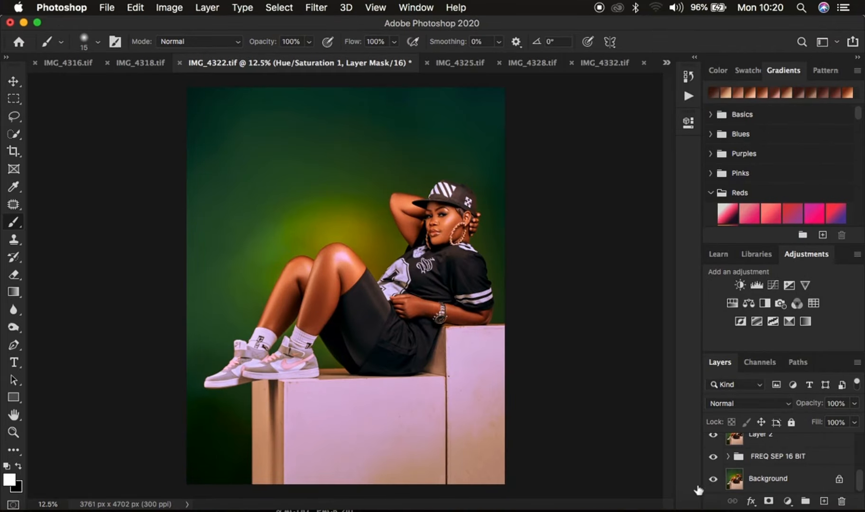